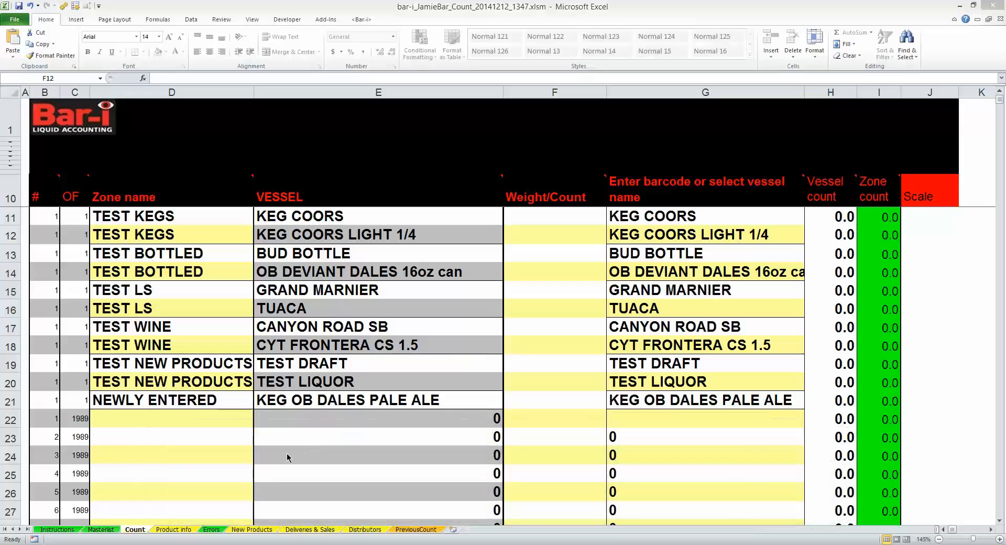
# Step: Look over the workbook's other sheets, and highlight the Zone name and Vessel columns on the Count sheet
pyautogui.click(260, 529)
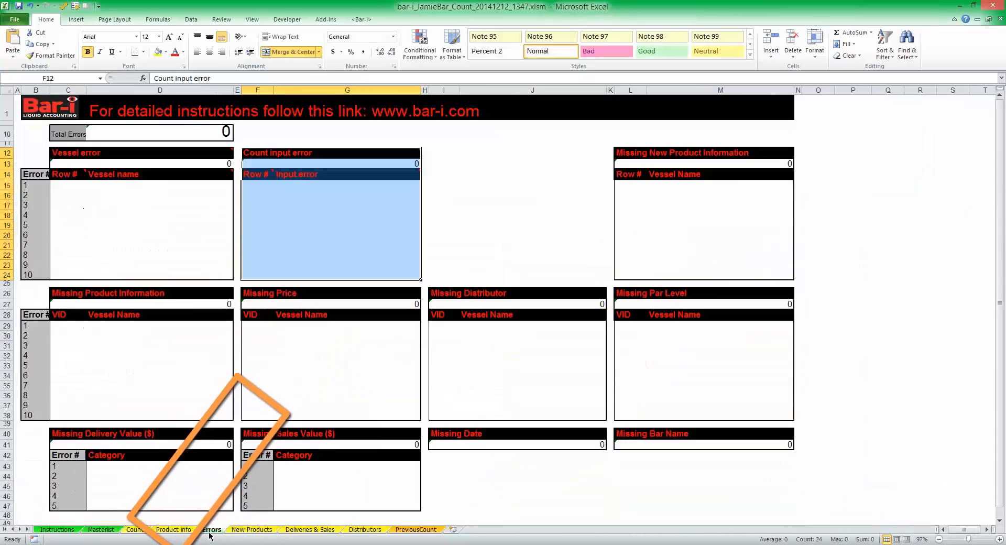
pyautogui.click(172, 529)
pyautogui.click(143, 529)
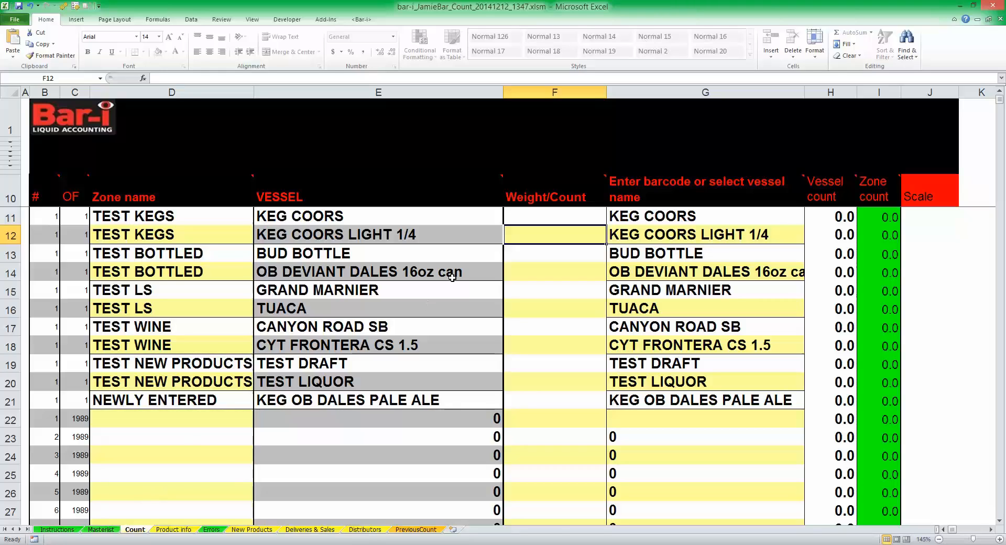
pyautogui.click(204, 92)
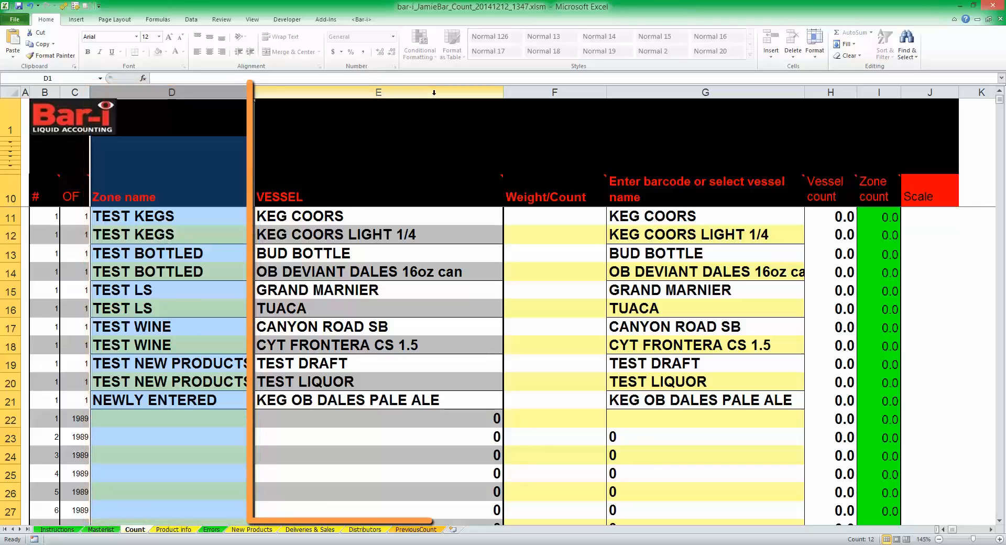
pyautogui.click(395, 93)
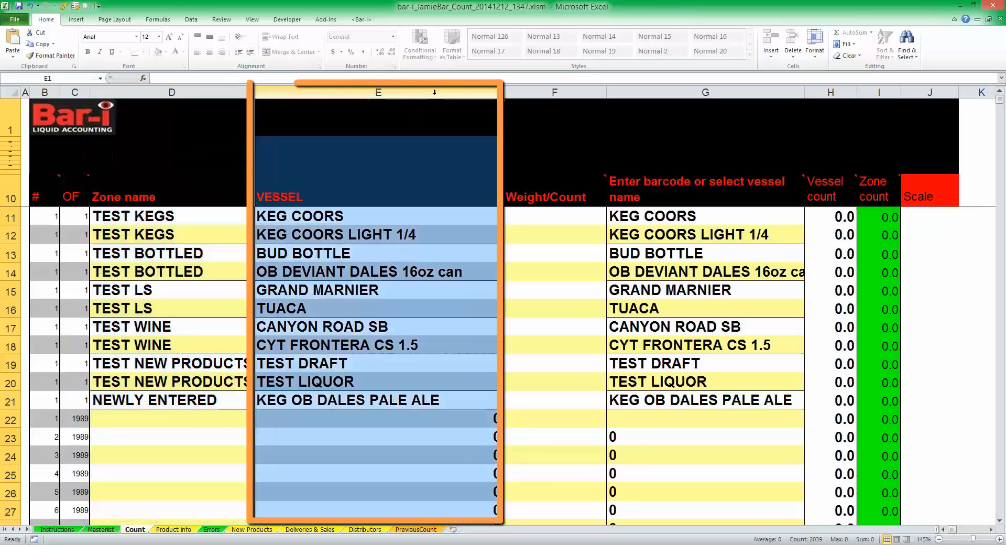
# Step: Enter 12 as the weight/count for BUD BOTTLE in the TEST BOTTLED zone
pyautogui.click(558, 215)
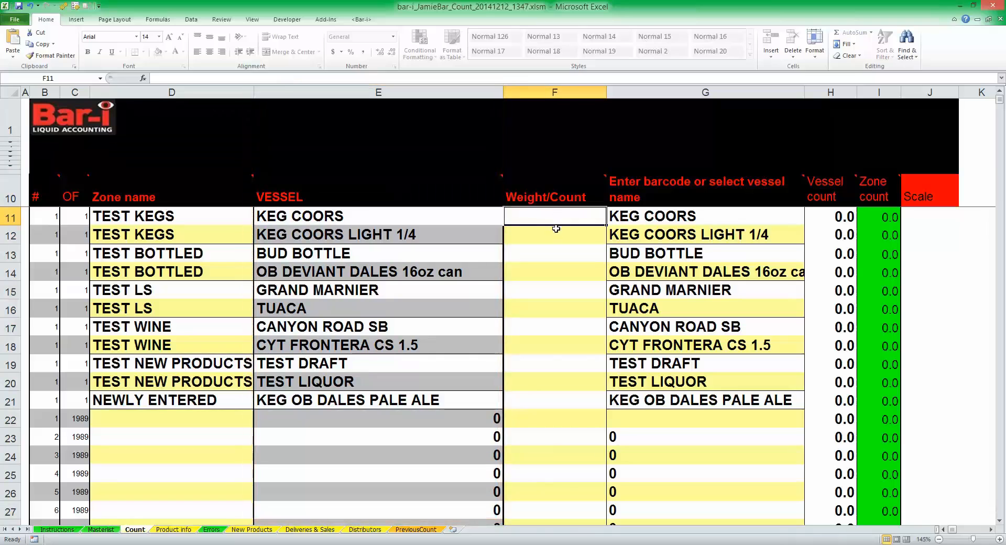
pyautogui.click(552, 255)
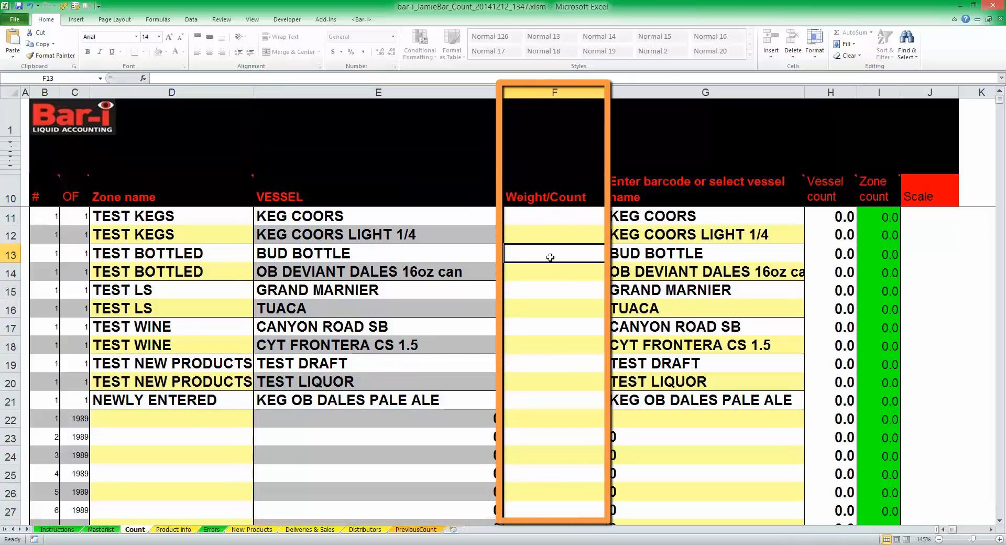
pyautogui.write('12')
pyautogui.press('Return')
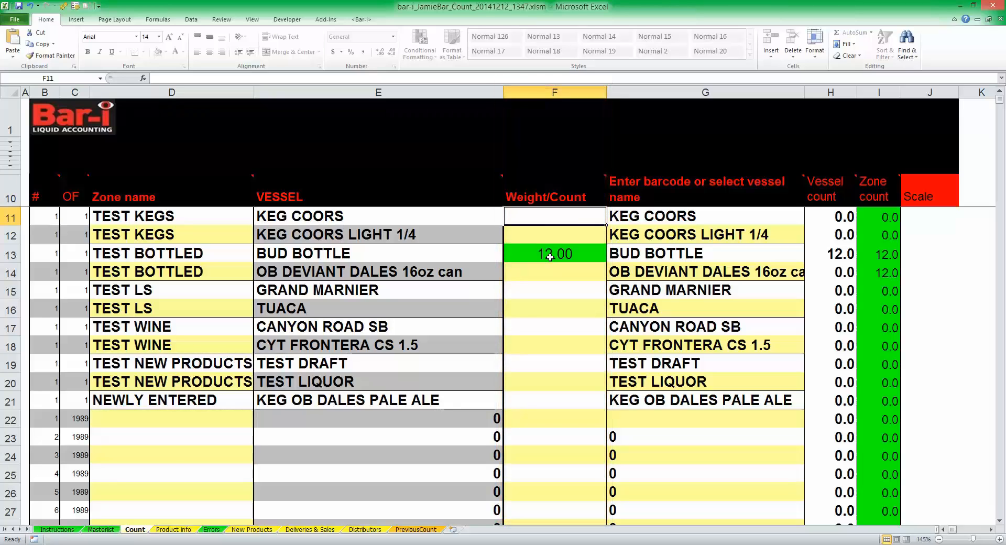
# Step: Enter 154 as the weight/count for KEG COORS and replace it with .6
pyautogui.write('154')
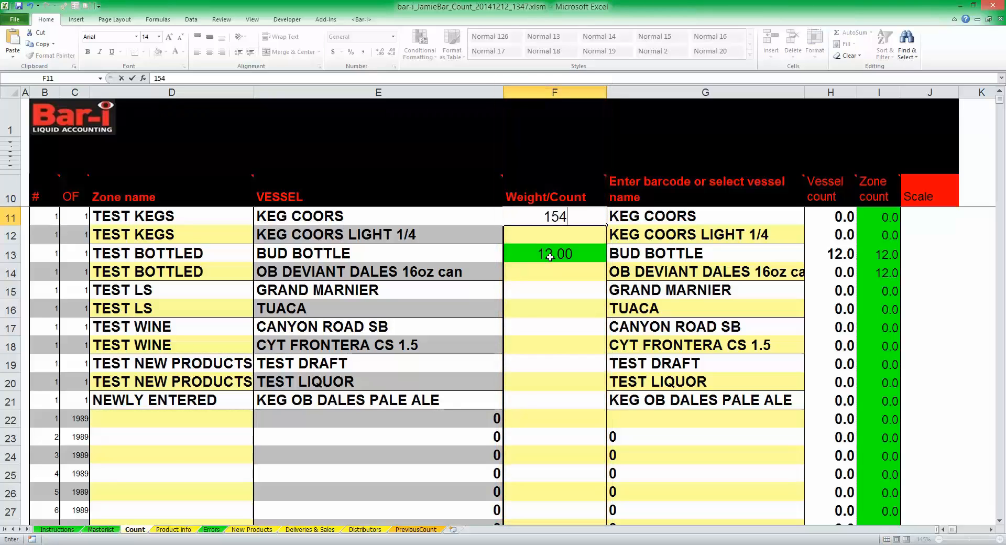
pyautogui.press('Return')
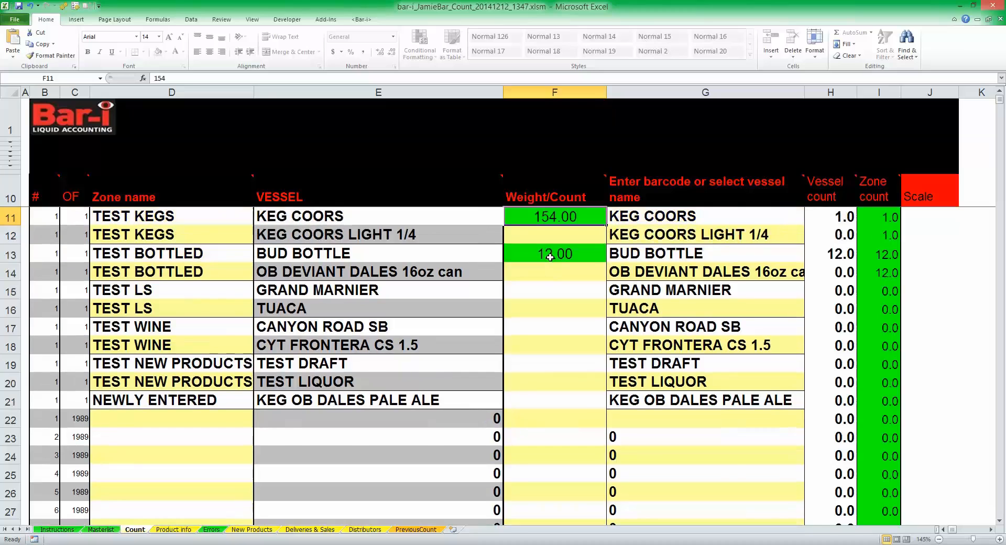
pyautogui.write('.')
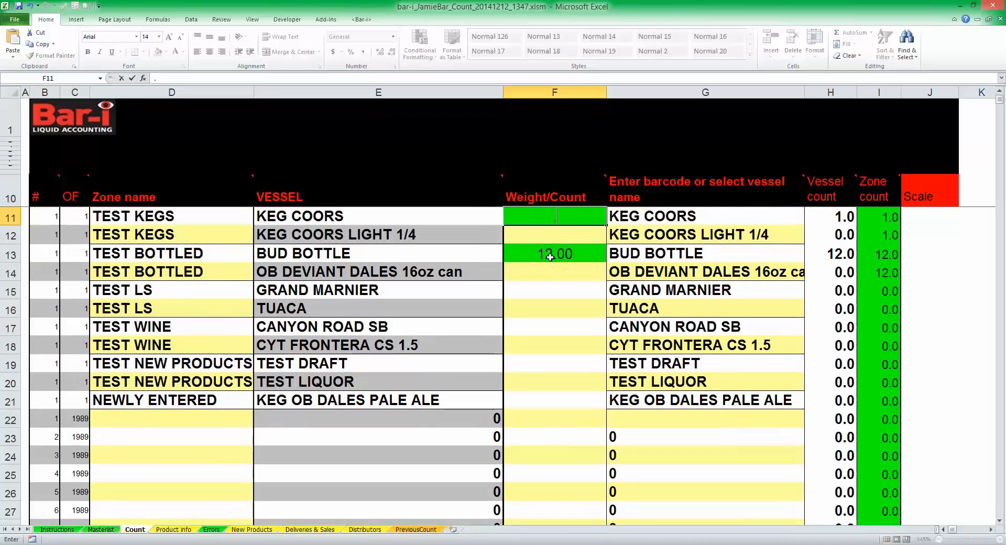
pyautogui.write('6')
pyautogui.press('Return')
# Step: Enter .4 as the weight/count for GRAND MARNIER in the TEST LS zone
pyautogui.press('Up')
pyautogui.press('Down')
pyautogui.press('Down')
pyautogui.press('Down')
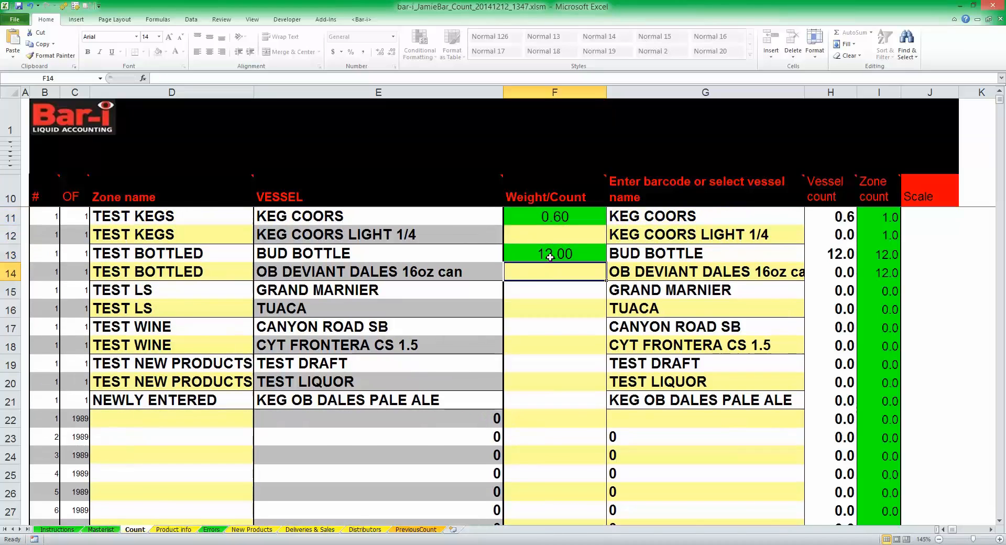
pyautogui.press('Down')
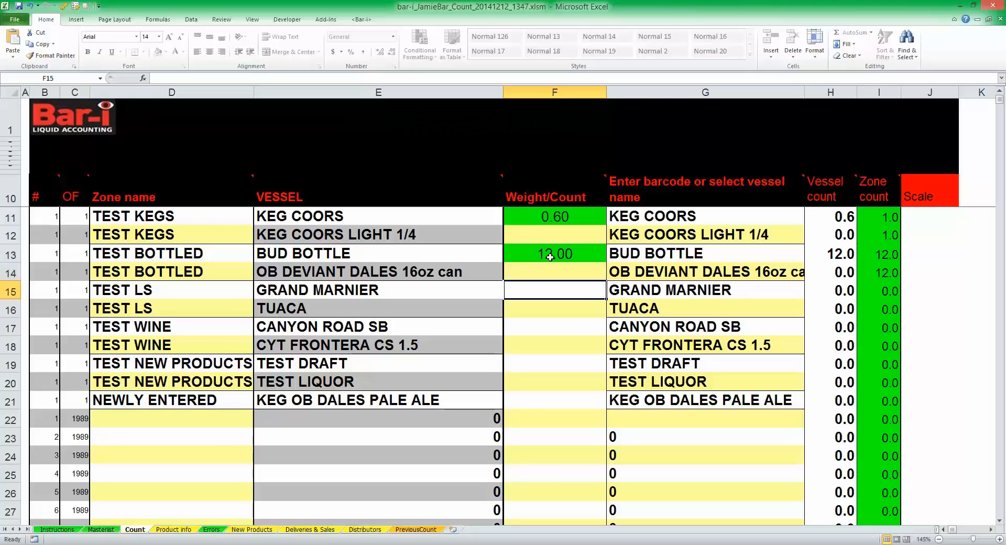
pyautogui.write('0')
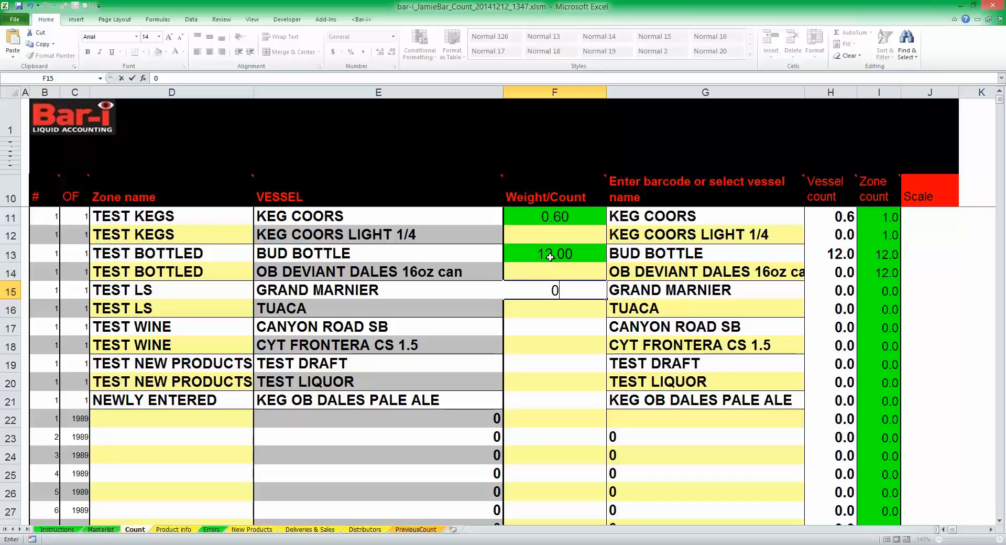
pyautogui.press('Escape')
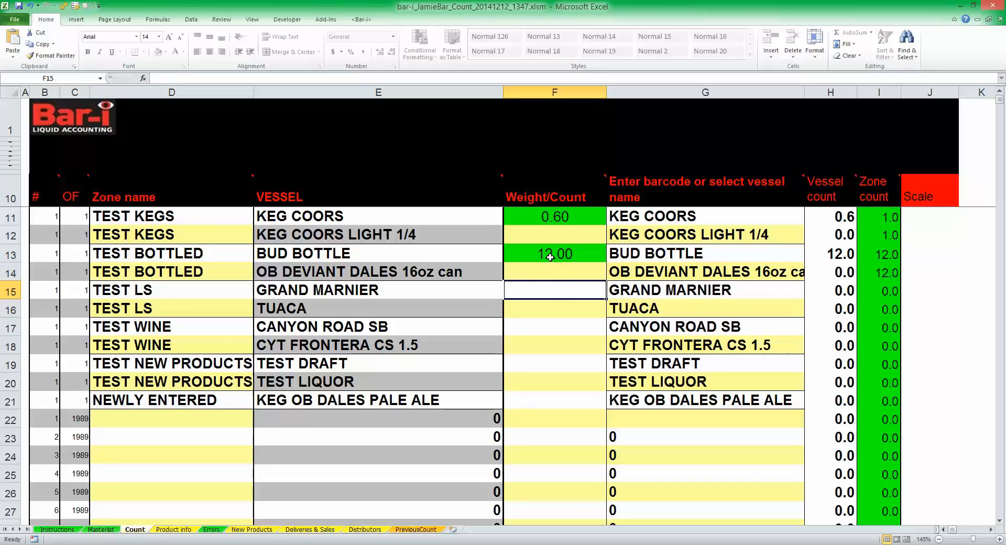
pyautogui.write('.4')
pyautogui.press('Return')
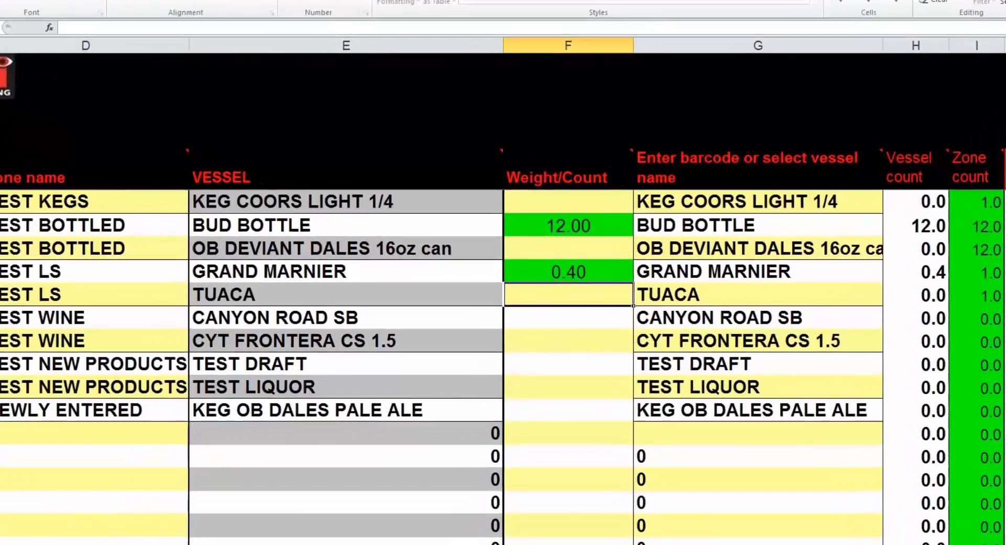
# Step: Browse the Masterlist sheet's vessel names, sizes, tares and barcode tags, covering the kegs and the Grey Goose vodkas
pyautogui.click(101, 529)
pyautogui.click(150, 210)
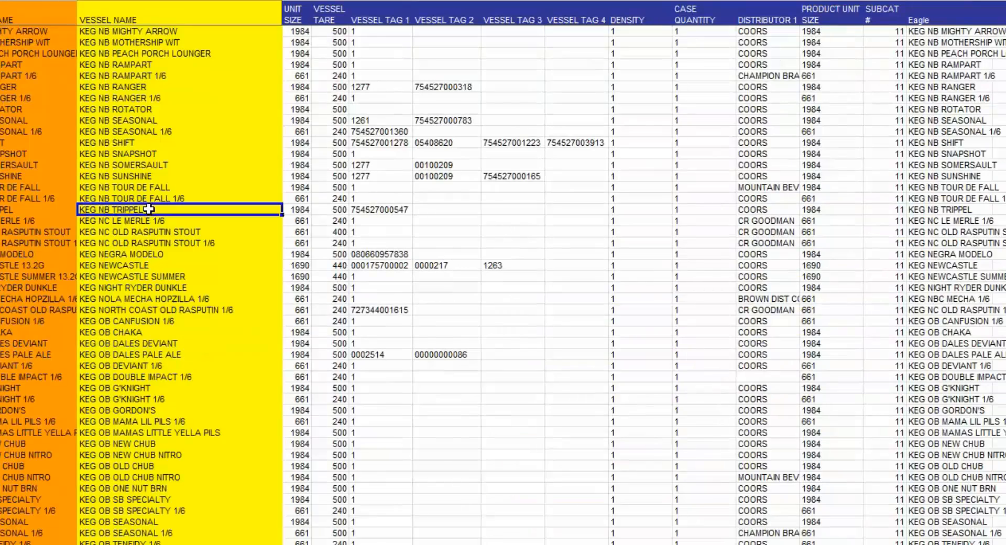
pyautogui.hotkey('ctrl', 'Down')
pyautogui.hotkey('ctrl', 'Home')
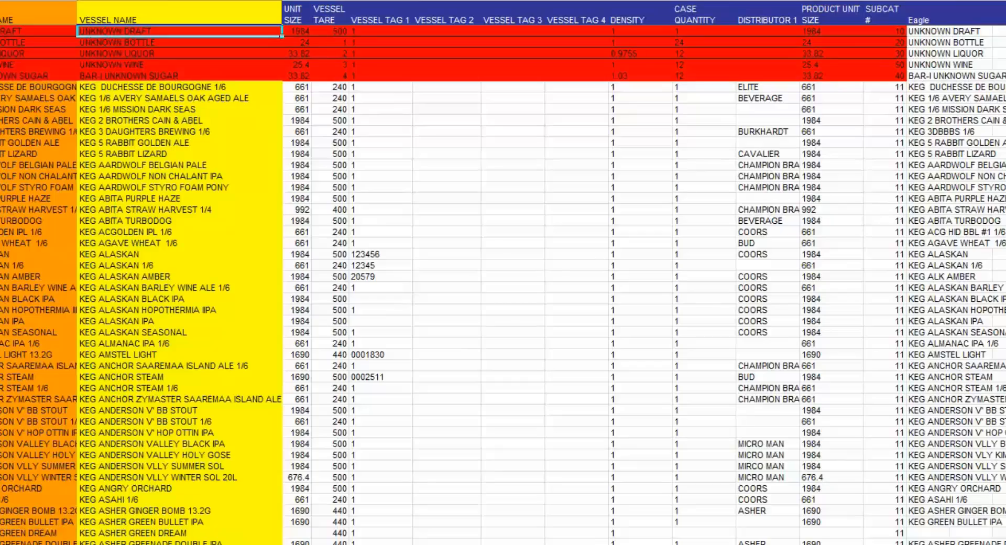
pyautogui.scroll(-20, 503, 285)
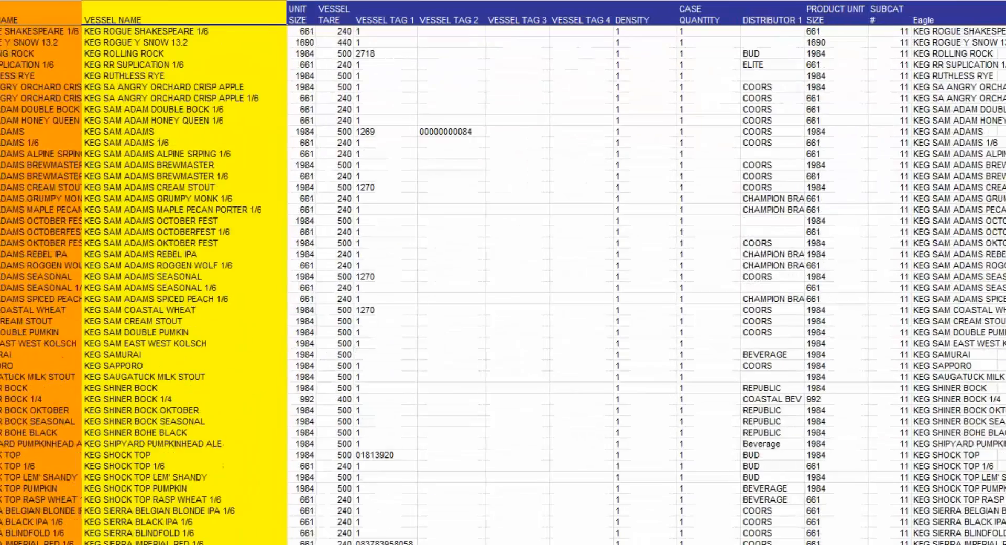
pyautogui.scroll(-20, 503, 285)
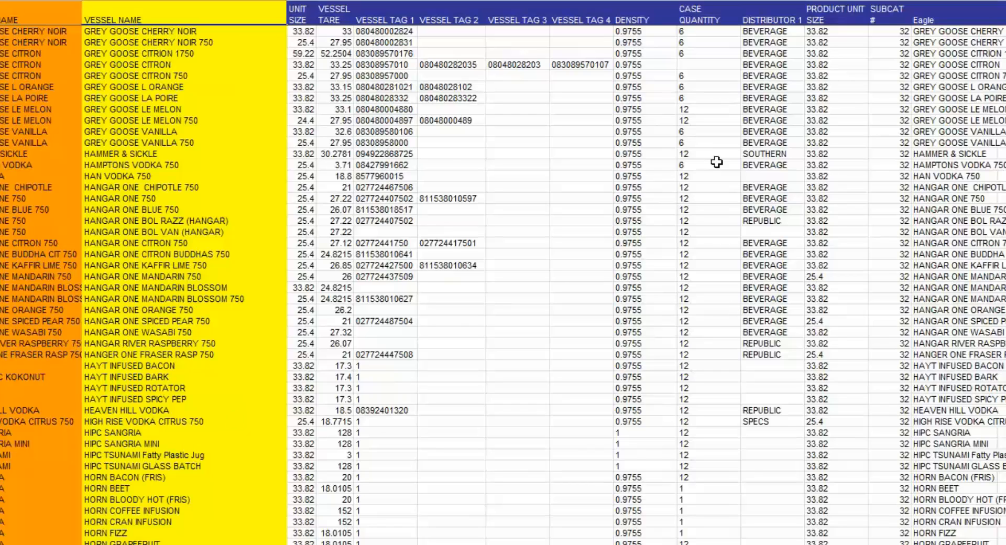
pyautogui.click(173, 65)
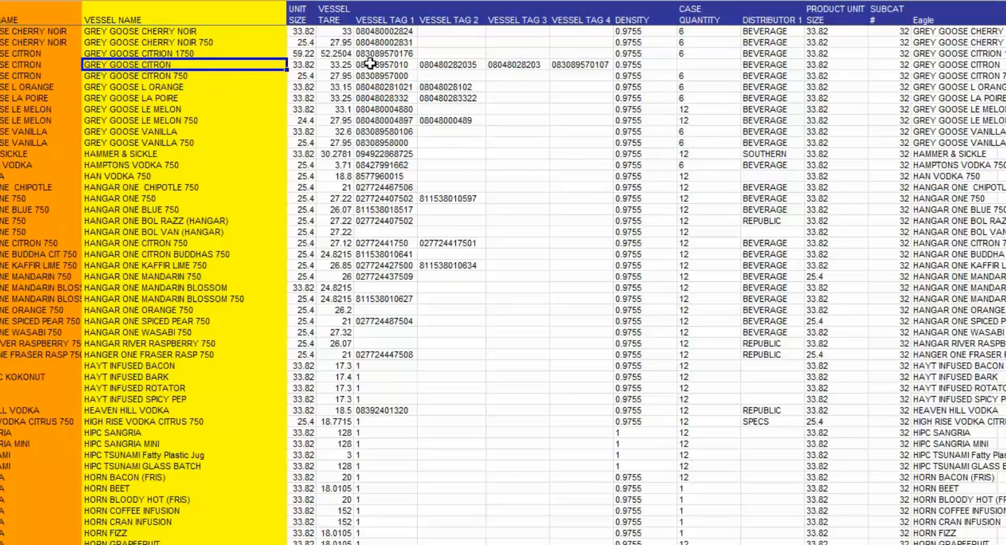
pyautogui.moveTo(370, 65); pyautogui.dragTo(372, 97)
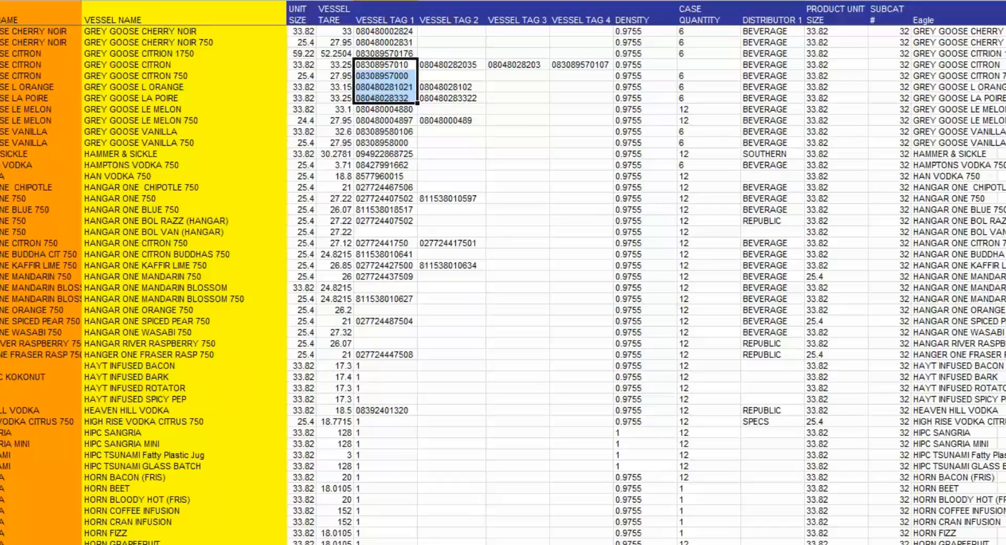
pyautogui.scroll(20, 503, 283)
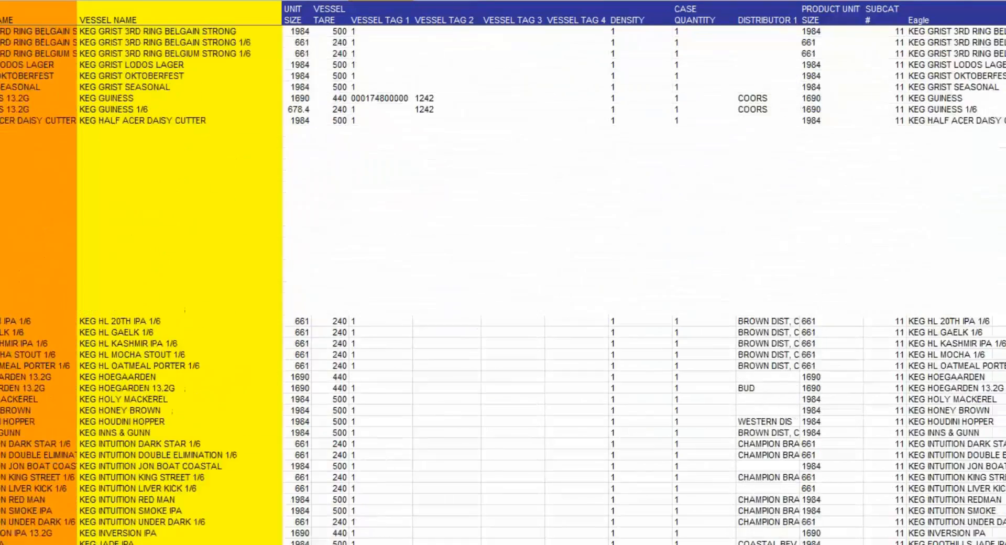
pyautogui.click(184, 220)
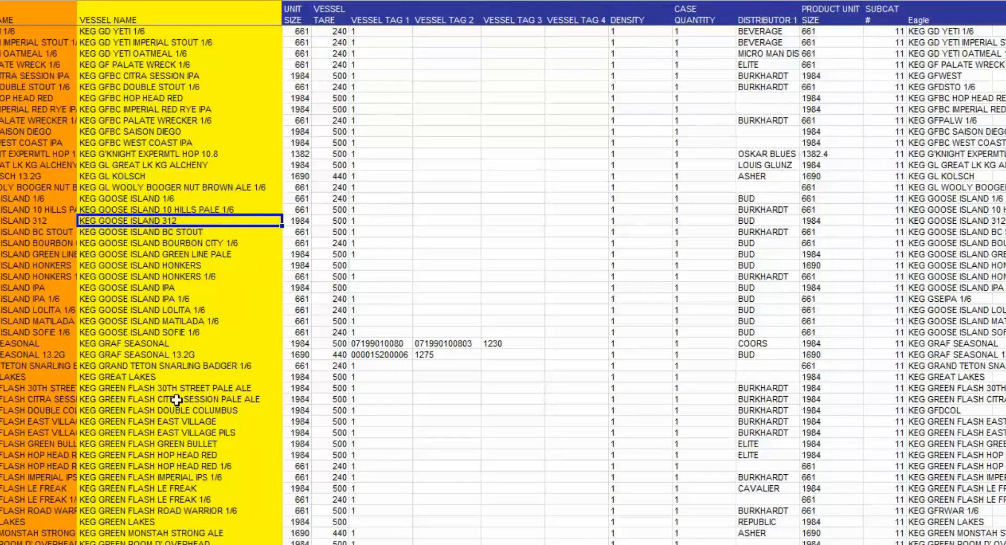
pyautogui.click(164, 454)
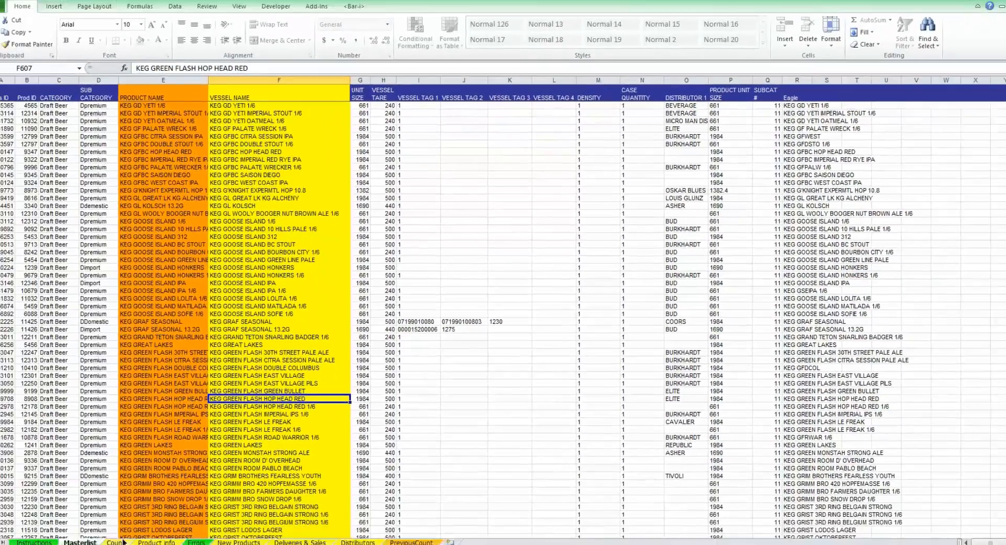
# Step: On the Count sheet, view the vessel choices for row 23 and highlight the barcode or vessel name column
pyautogui.click(138, 529)
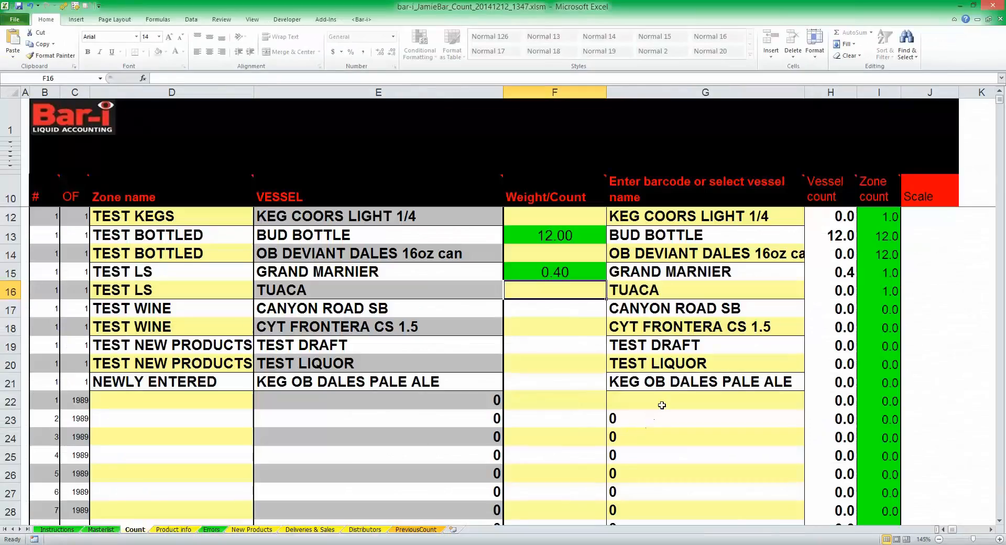
pyautogui.click(681, 401)
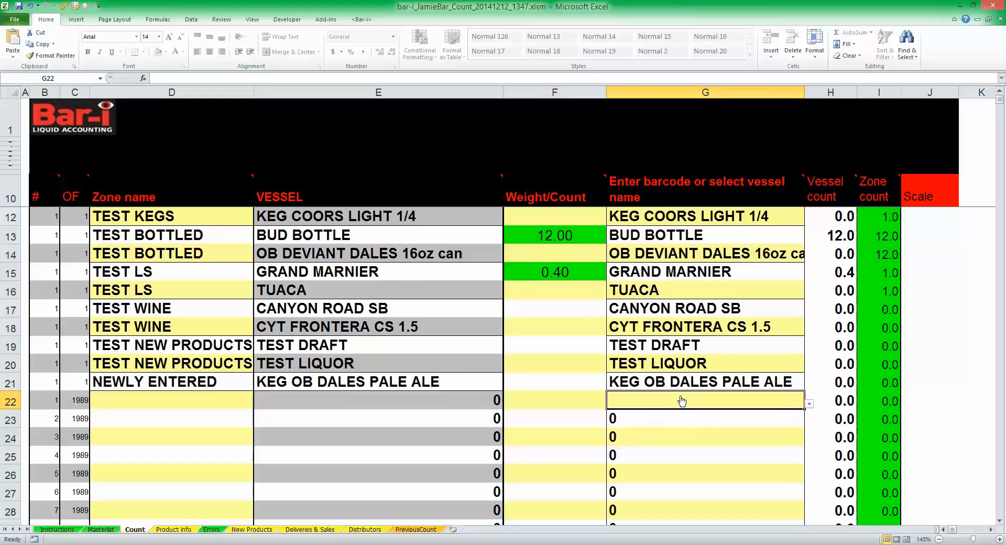
pyautogui.click(688, 426)
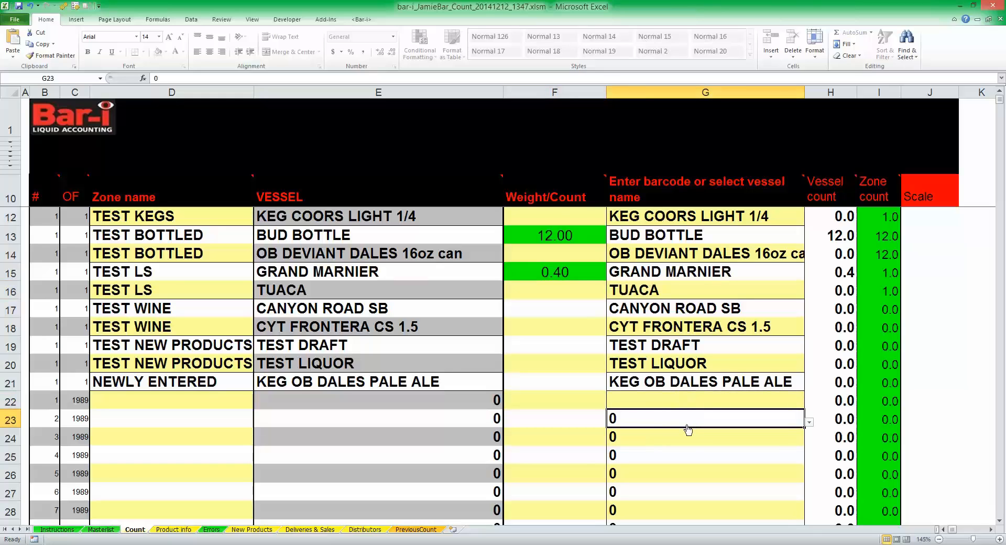
pyautogui.click(809, 422)
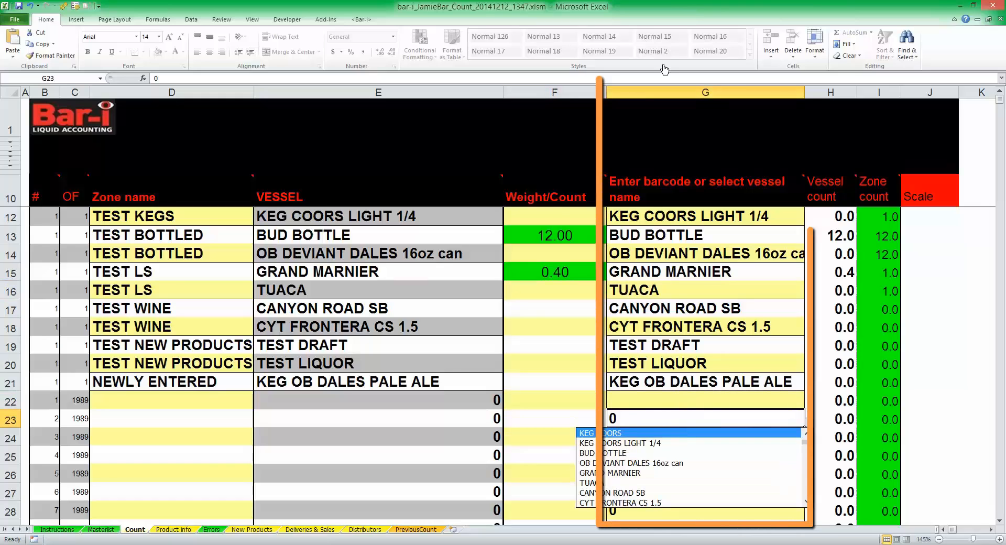
pyautogui.click(645, 92)
pyautogui.click(641, 89)
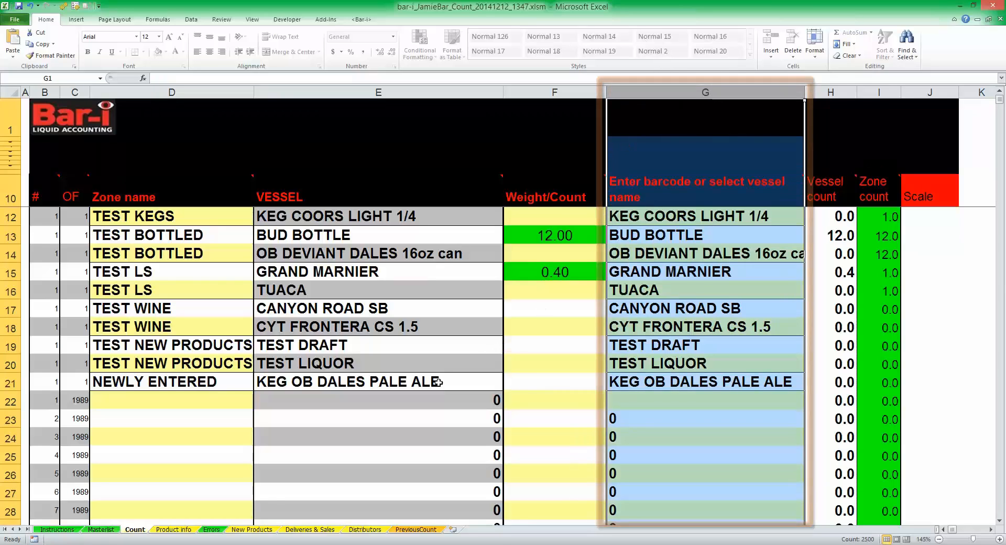
# Step: Enter "New Product" as the vessel name in the first row of the New Products sheet
pyautogui.click(258, 530)
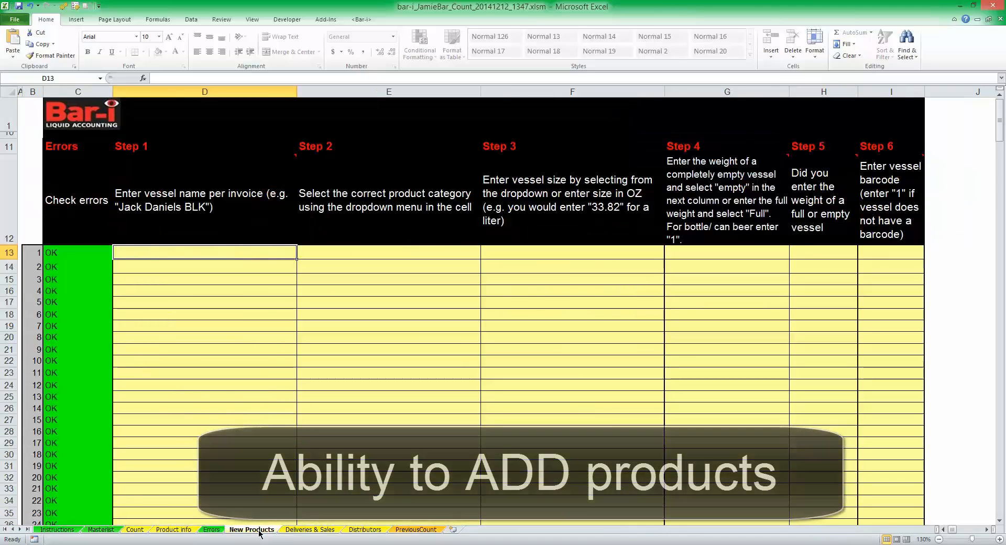
pyautogui.write('New')
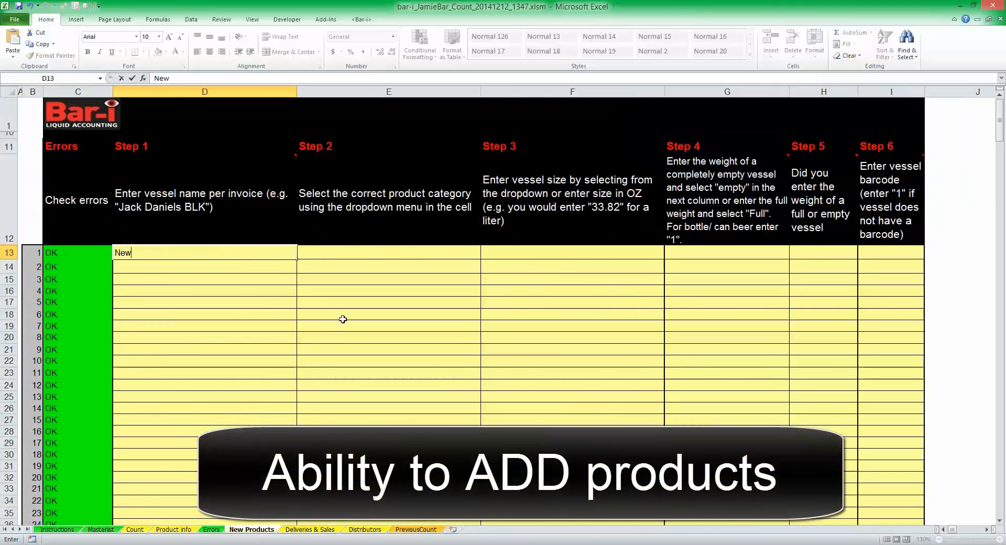
pyautogui.write(' Product')
pyautogui.hotkey('ctrl', 'Return')
# Step: Set the product category of the New Product entry to Liquor
pyautogui.press('Right')
pyautogui.press('Right')
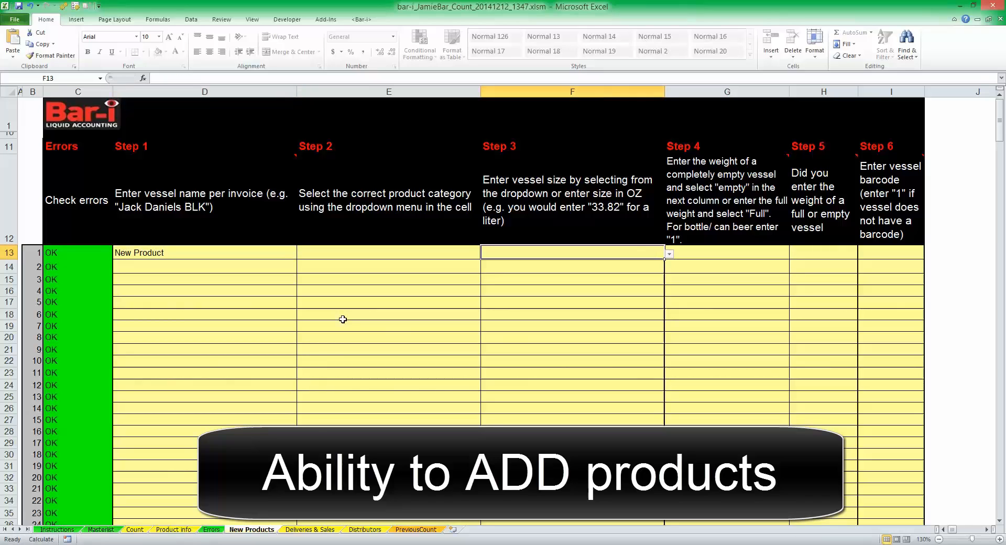
pyautogui.press('Left')
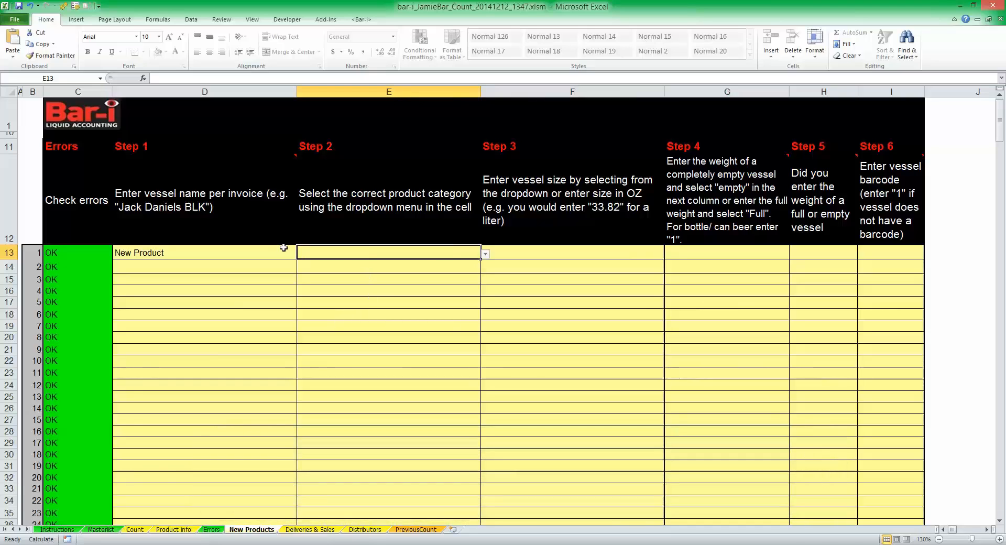
pyautogui.click(485, 254)
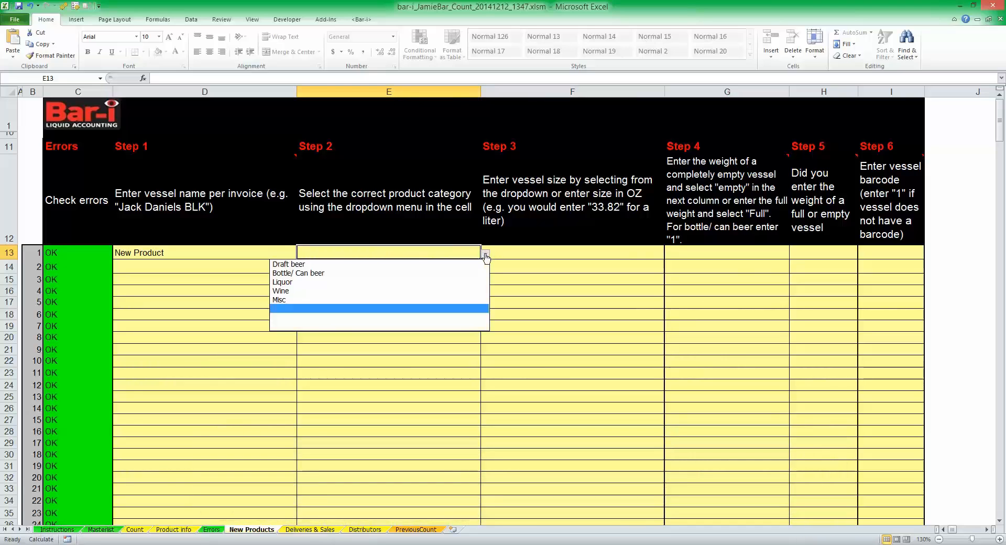
pyautogui.click(429, 291)
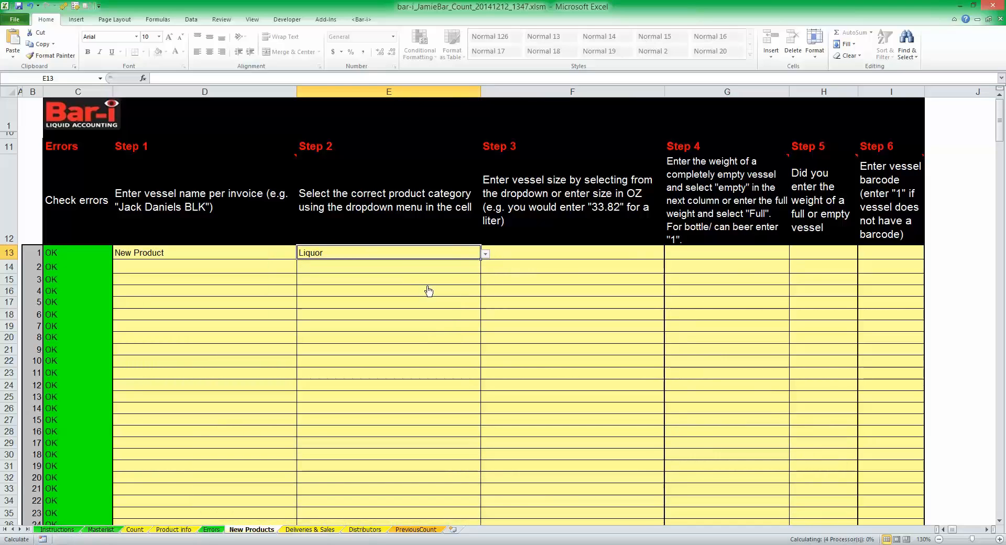
# Step: Enter 999 as the vessel barcode of the New Product entry
pyautogui.click(874, 255)
pyautogui.write('999')
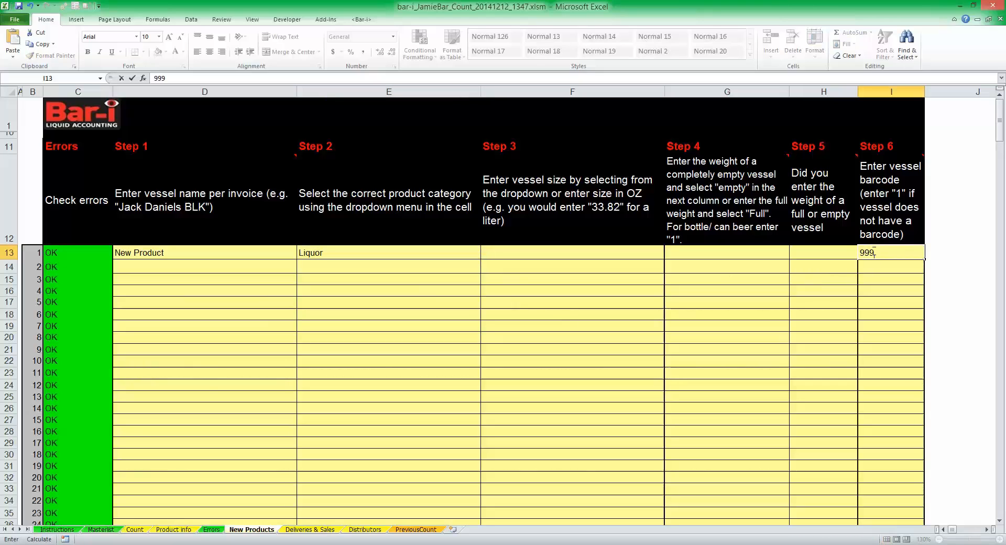
pyautogui.press('Return')
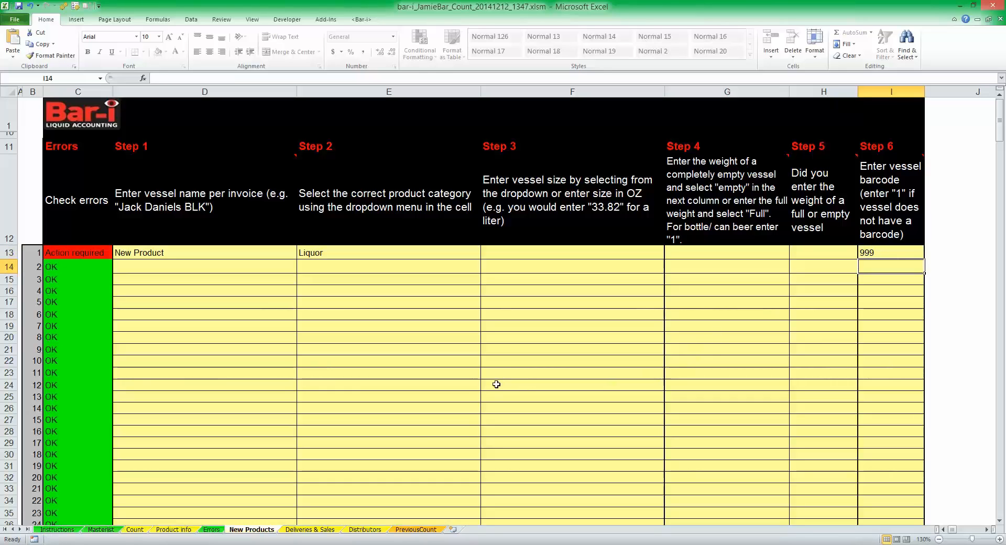
# Step: On the Count sheet, enter barcode 999 in the barcode or vessel name column of row 22
pyautogui.click(134, 530)
pyautogui.click(650, 406)
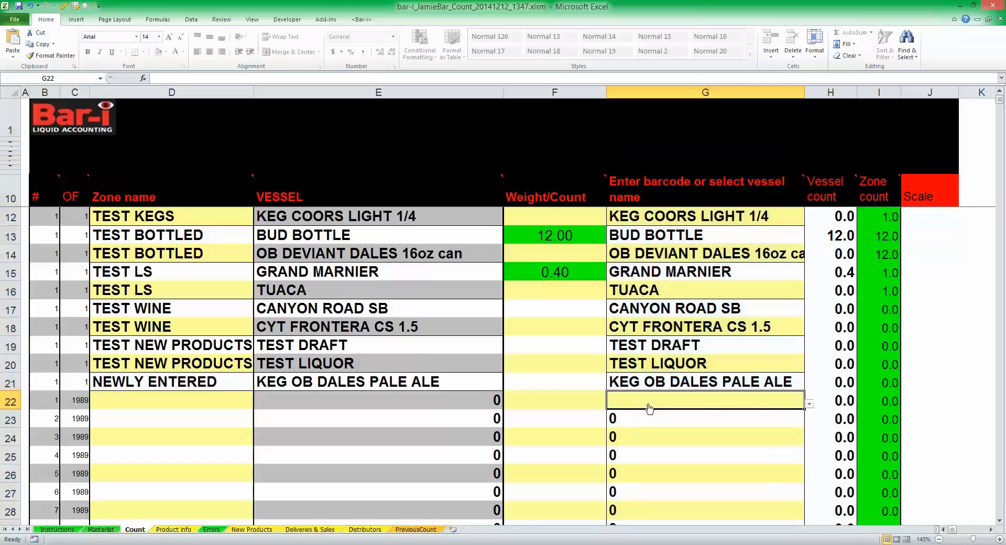
pyautogui.write('999')
pyautogui.press('Return')
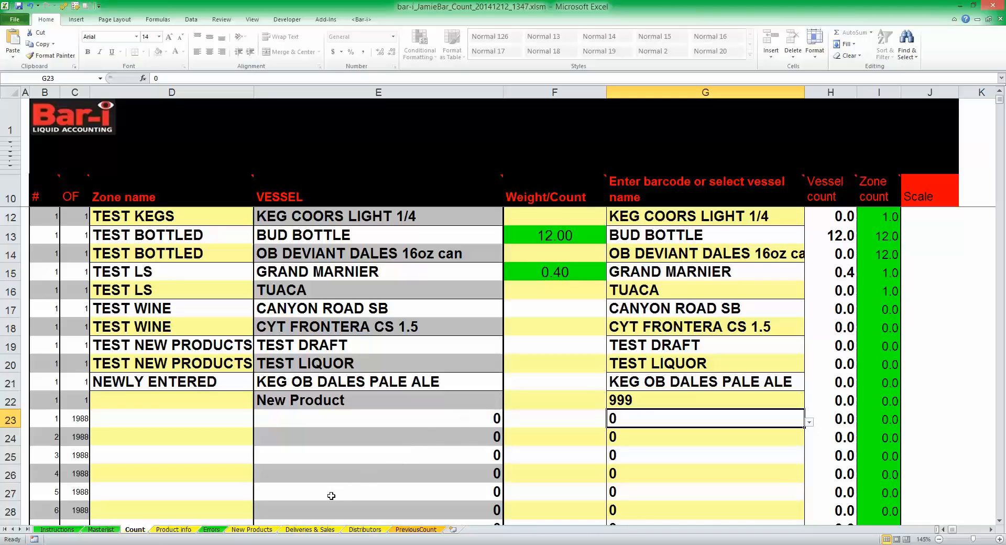
# Step: On the Product info sheet, clear the vessel ID of KEG OB DALES PALE ALE and undo the deletion
pyautogui.click(168, 531)
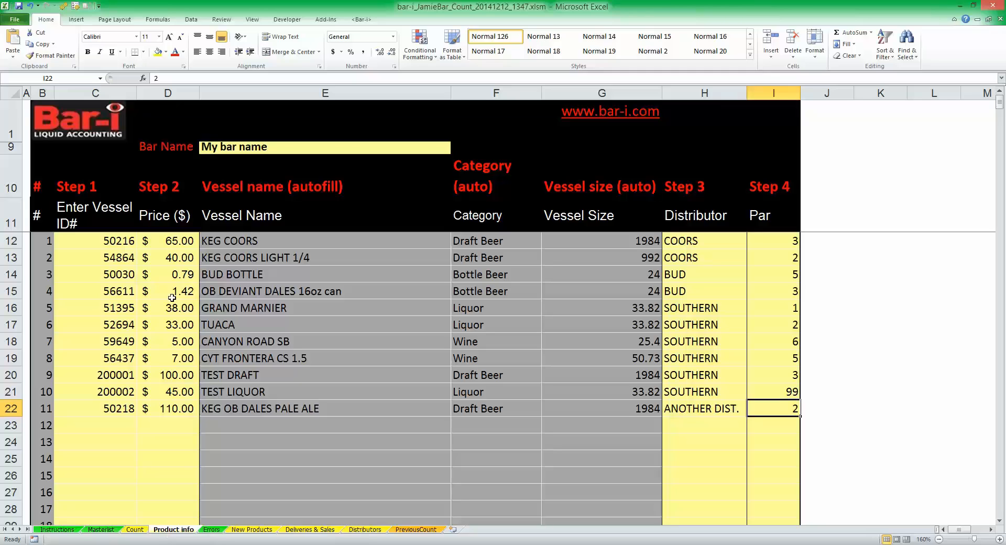
pyautogui.click(119, 405)
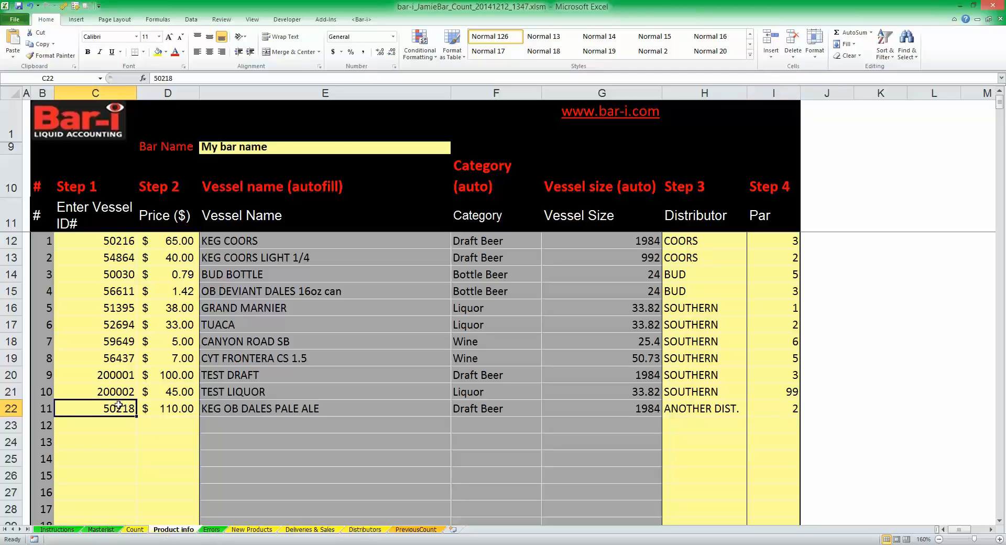
pyautogui.press('Delete')
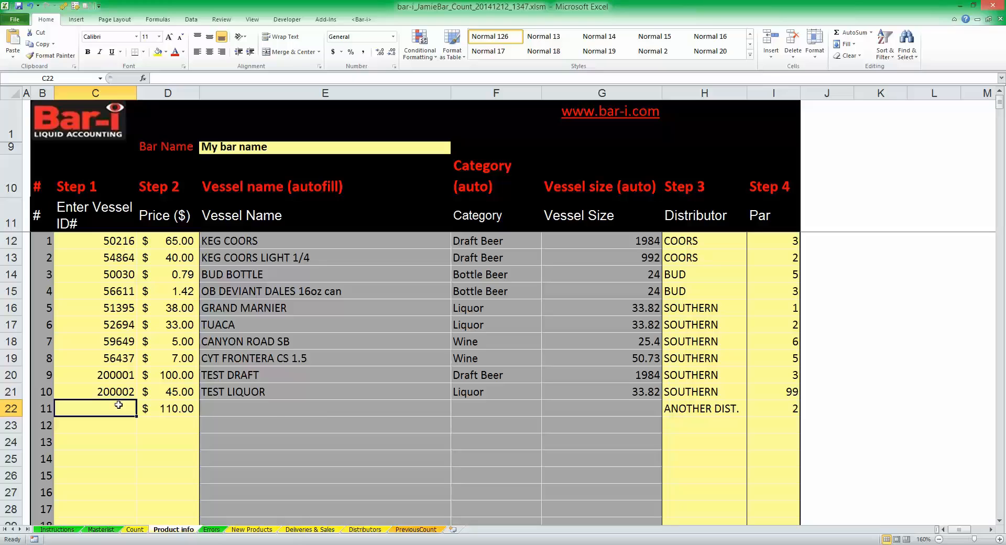
pyautogui.hotkey('ctrl', 'z')
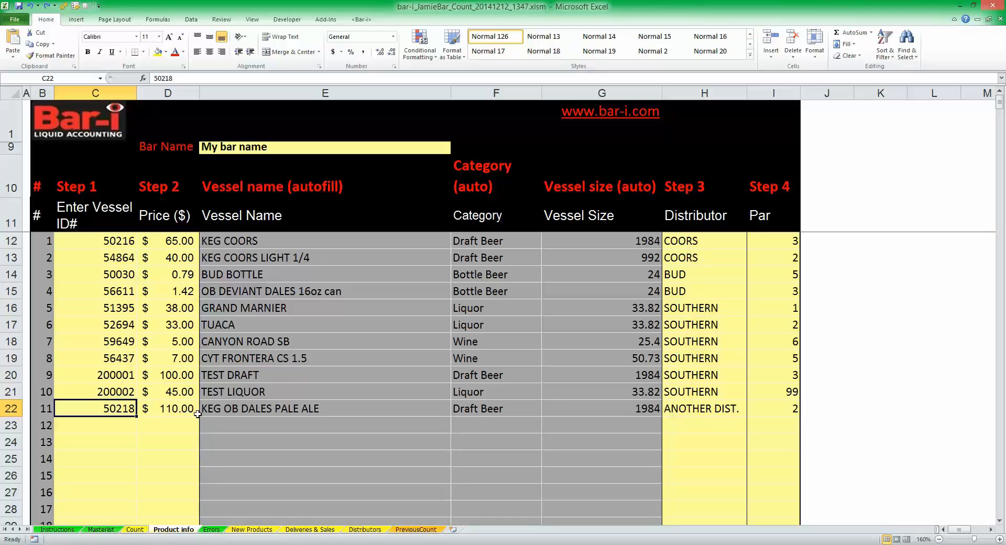
# Step: Inspect the vessel name, vessel size and price cells of the KEG OB DALES PALE ALE row
pyautogui.click(215, 409)
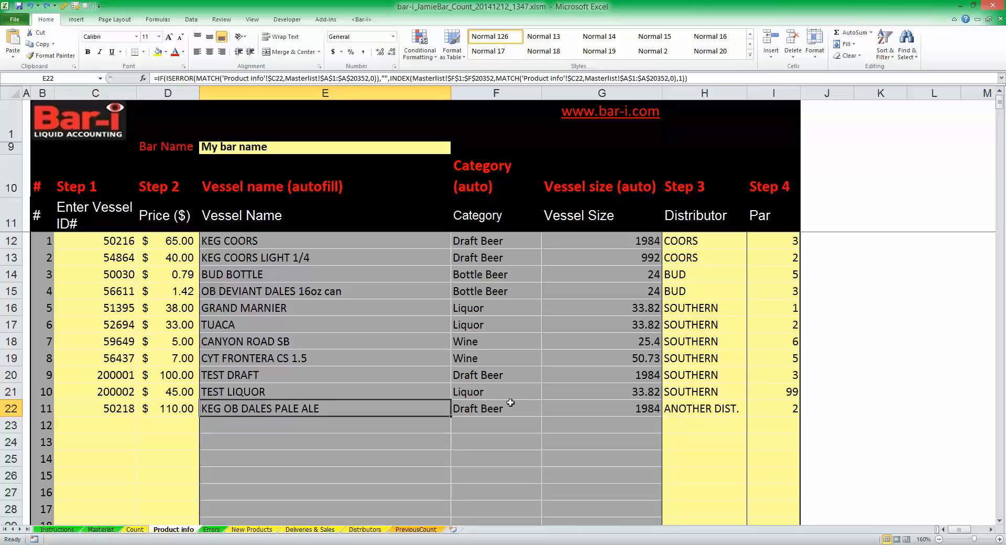
pyautogui.click(601, 414)
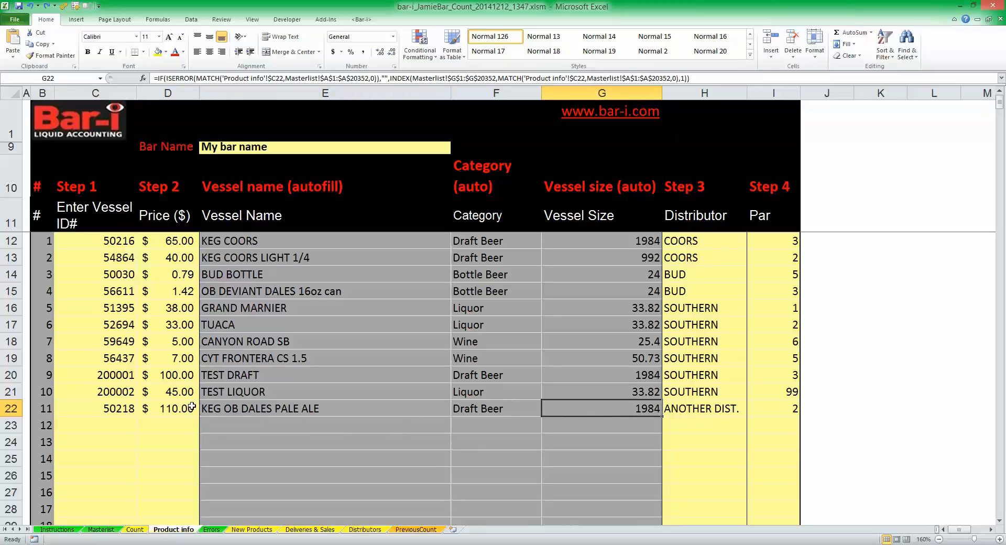
pyautogui.click(173, 408)
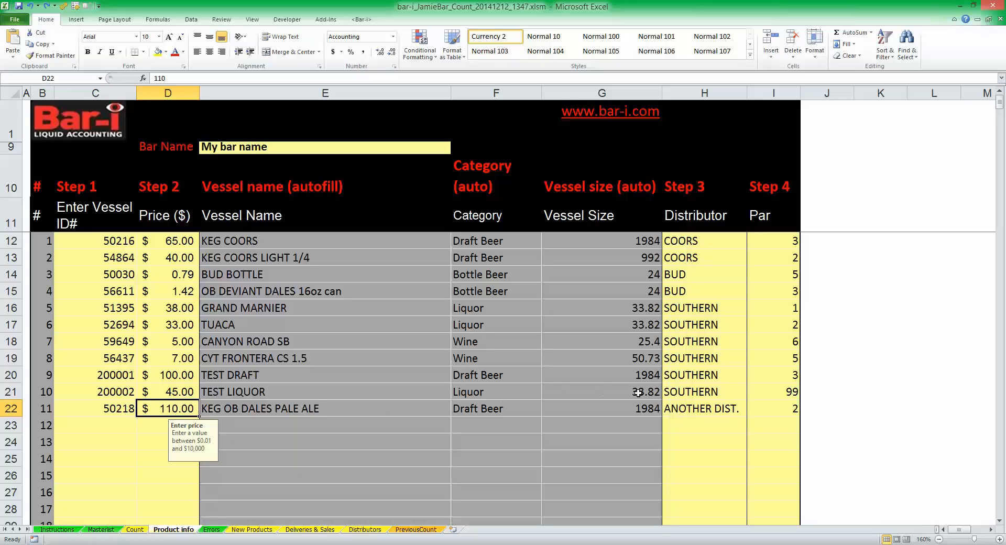
# Step: Set the distributor of KEG OB DALES PALE ALE to COORS and select its par cell
pyautogui.click(695, 406)
pyautogui.click(751, 412)
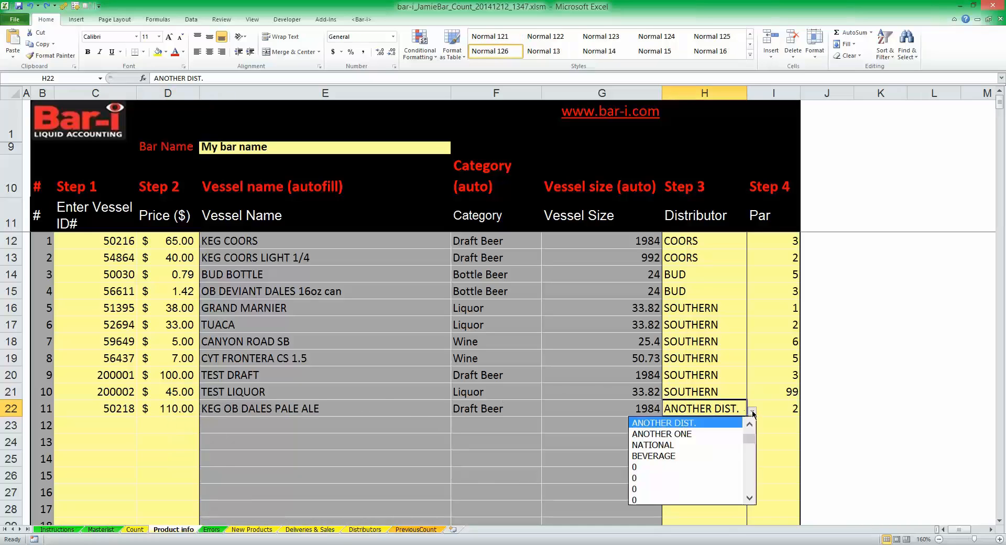
pyautogui.click(748, 425)
pyautogui.click(748, 426)
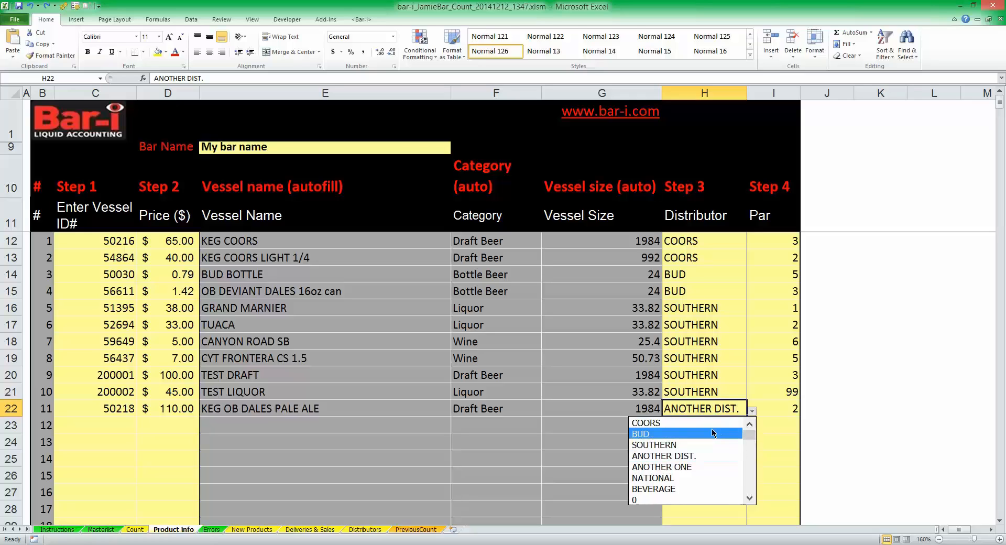
pyautogui.click(711, 424)
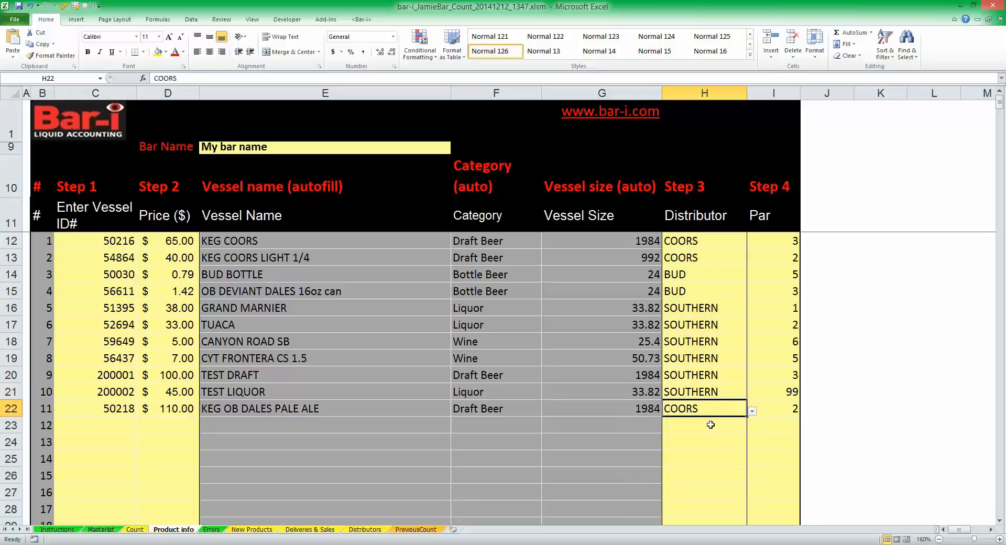
pyautogui.click(787, 407)
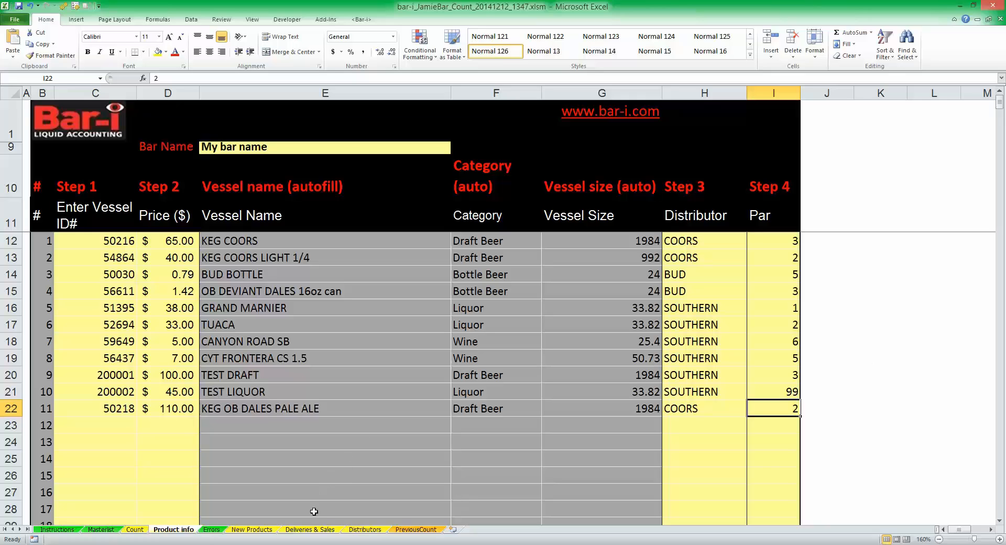
# Step: On the Deliveries & Sales sheet, review the inventory count date and highlight the category amounts for deliveries and sales
pyautogui.click(319, 531)
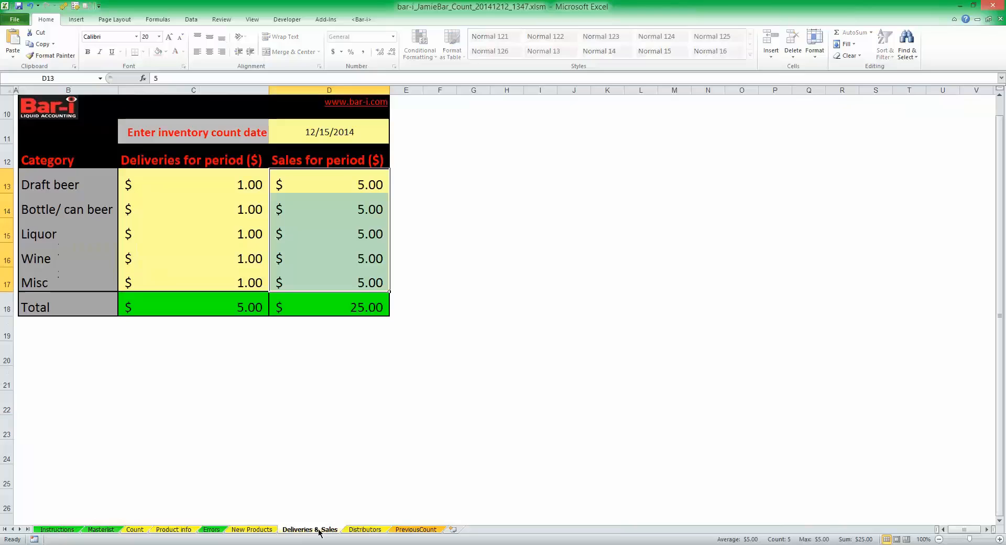
pyautogui.click(568, 327)
pyautogui.click(332, 134)
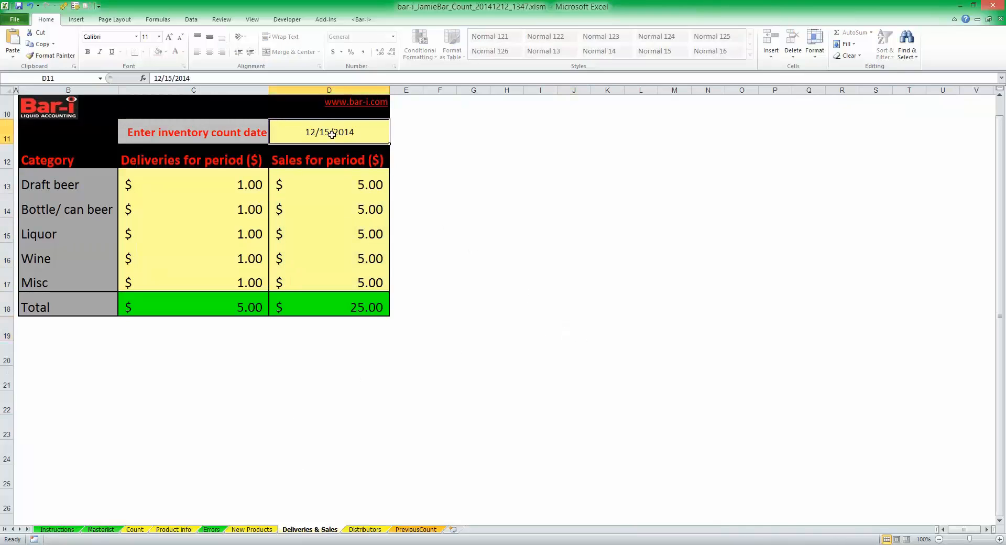
pyautogui.moveTo(250, 187); pyautogui.dragTo(244, 273)
pyautogui.moveTo(351, 187); pyautogui.dragTo(365, 285)
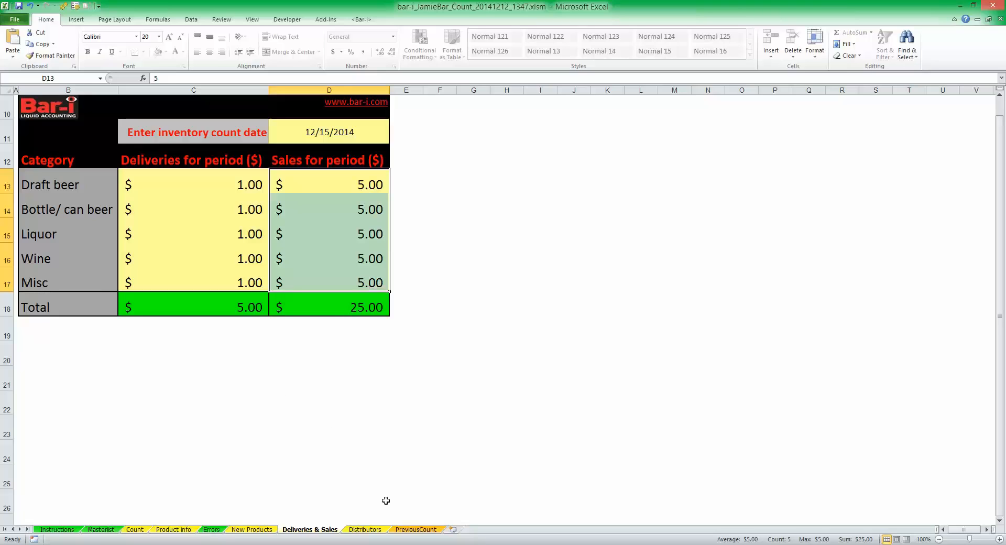
# Step: View the Distributors and Count sheets, and check the distributor choices for KEG OB DALES PALE ALE on the Product info sheet
pyautogui.click(373, 530)
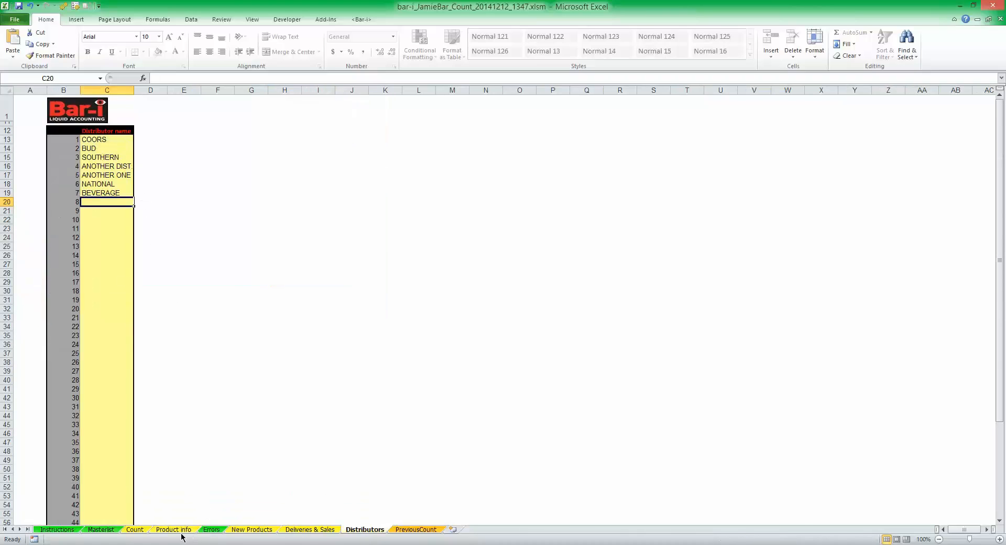
pyautogui.click(135, 530)
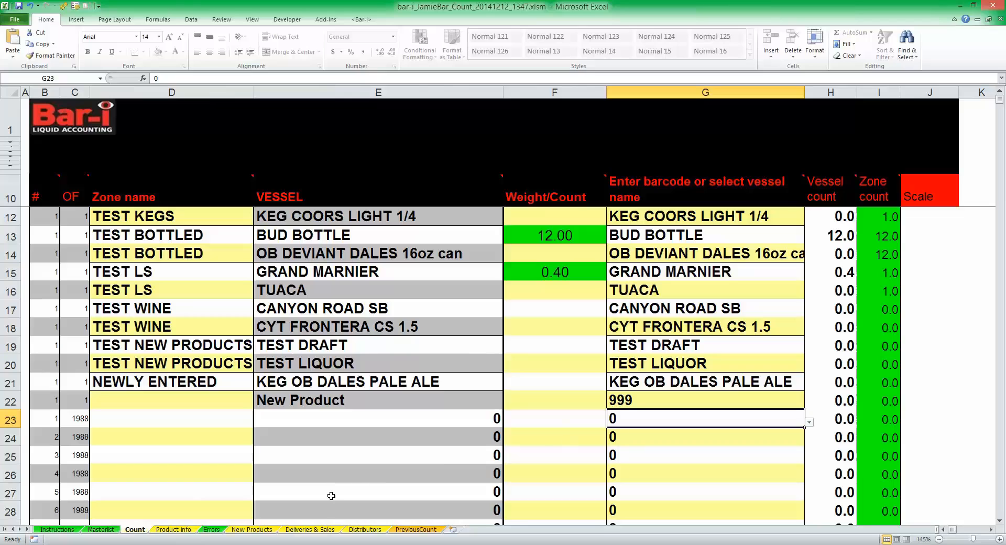
pyautogui.click(180, 530)
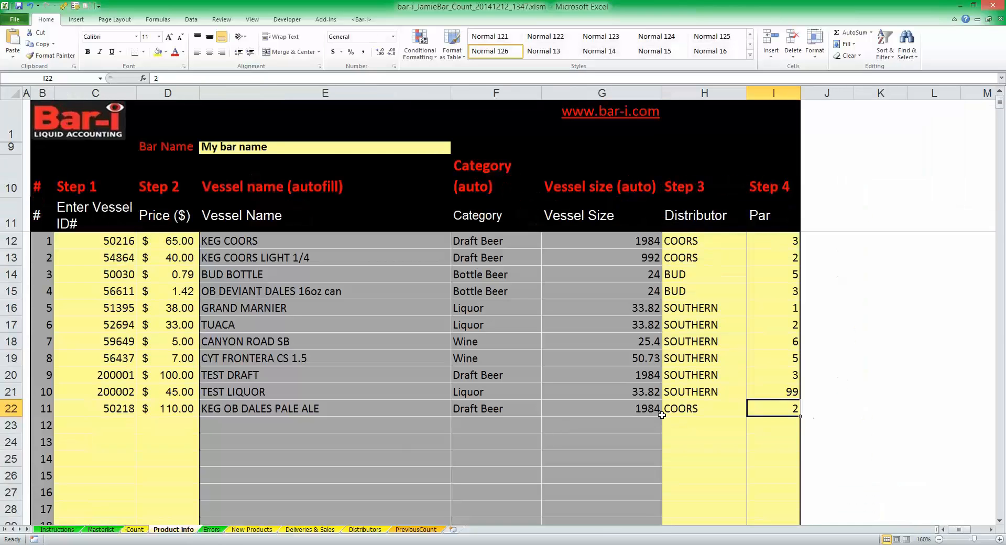
pyautogui.click(684, 406)
pyautogui.click(752, 413)
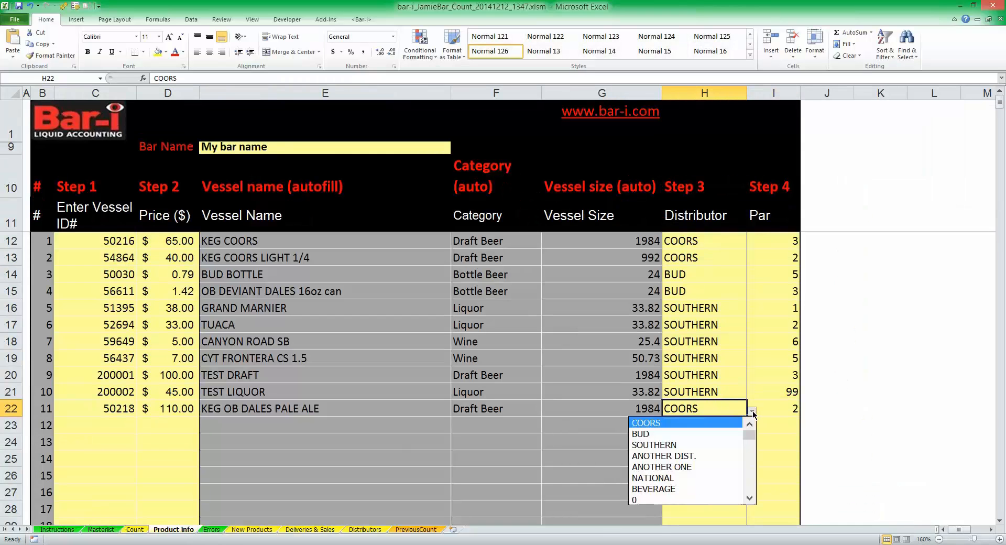
pyautogui.click(753, 412)
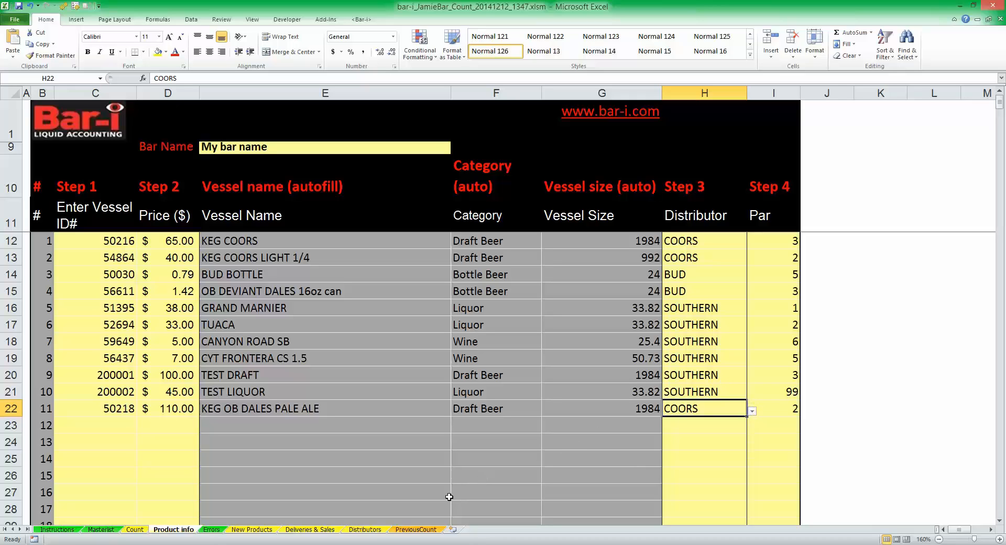
# Step: On the PreviousCount sheet, highlight the vessel names from KEG COORS to TEST DRAFT
pyautogui.click(420, 530)
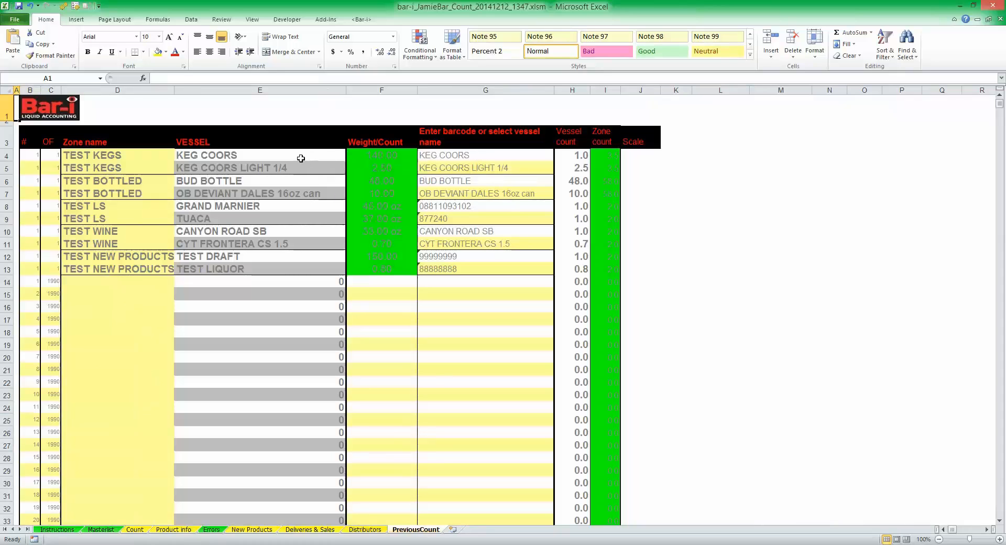
pyautogui.moveTo(302, 159); pyautogui.dragTo(300, 253)
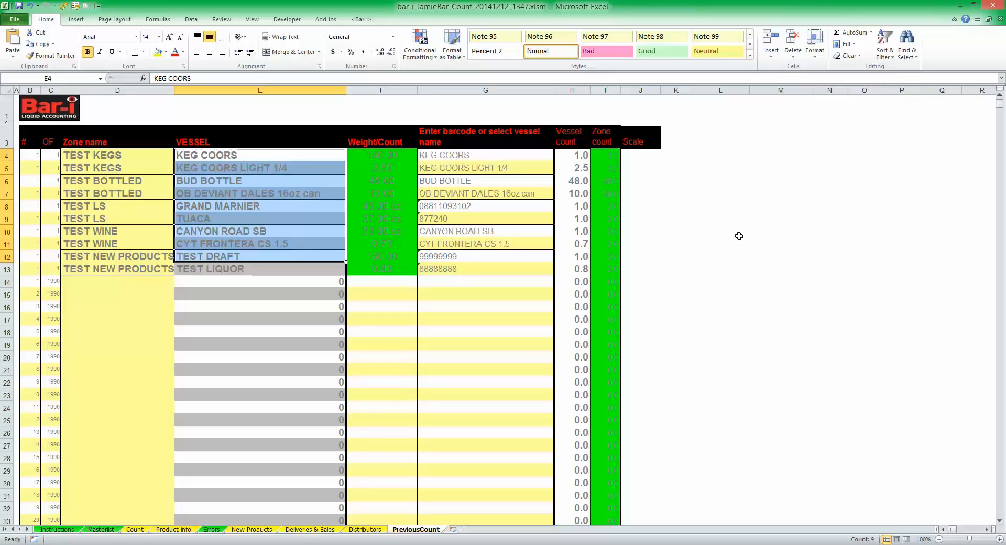
# Step: In the Bar-i report workbook, view the Liquor Cost, Liquor Cost Trend and Ordering sheets
pyautogui.click(140, 530)
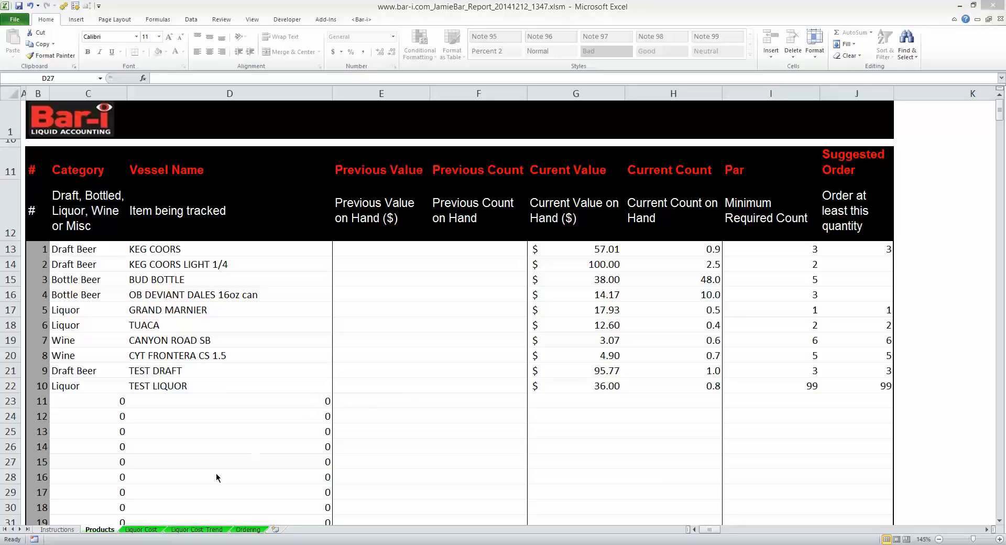
pyautogui.click(141, 529)
pyautogui.click(191, 531)
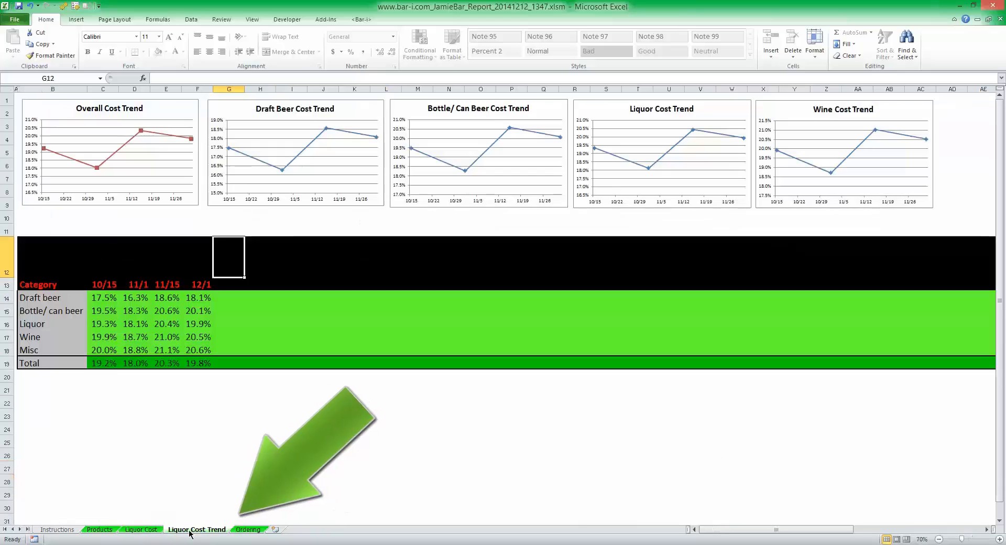
pyautogui.click(259, 532)
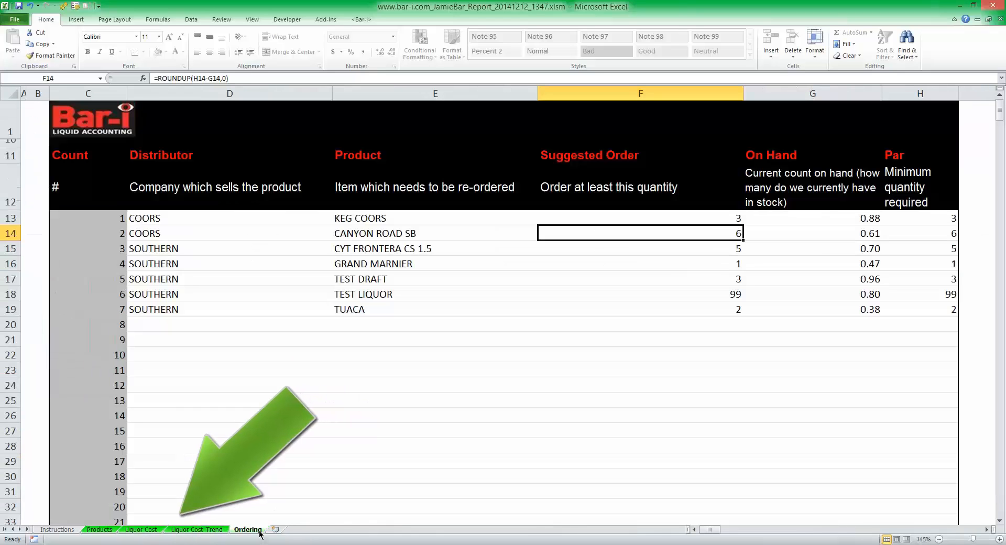
# Step: On the report's Products sheet, highlight the KEG COORS row and each column from Previous Value to Suggested Order
pyautogui.click(107, 531)
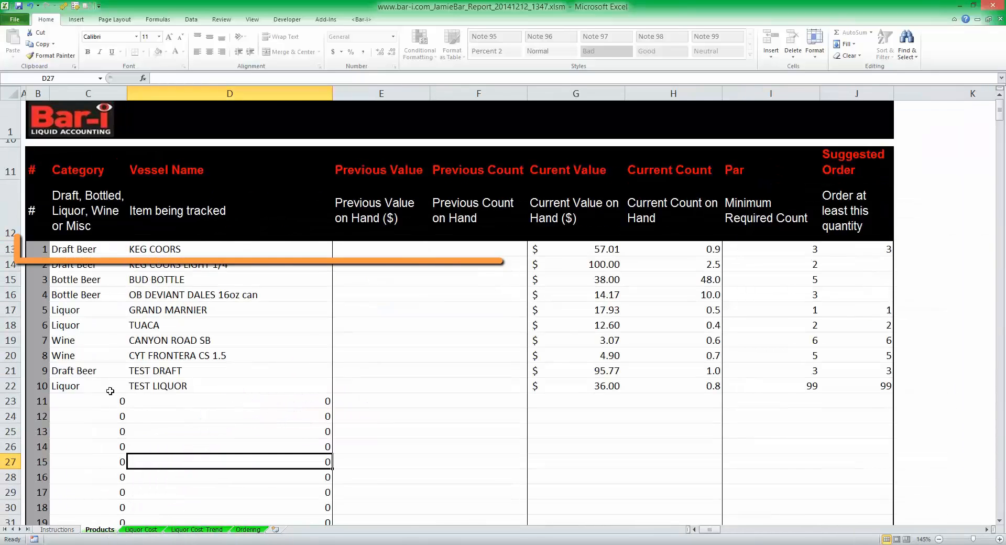
pyautogui.click(10, 249)
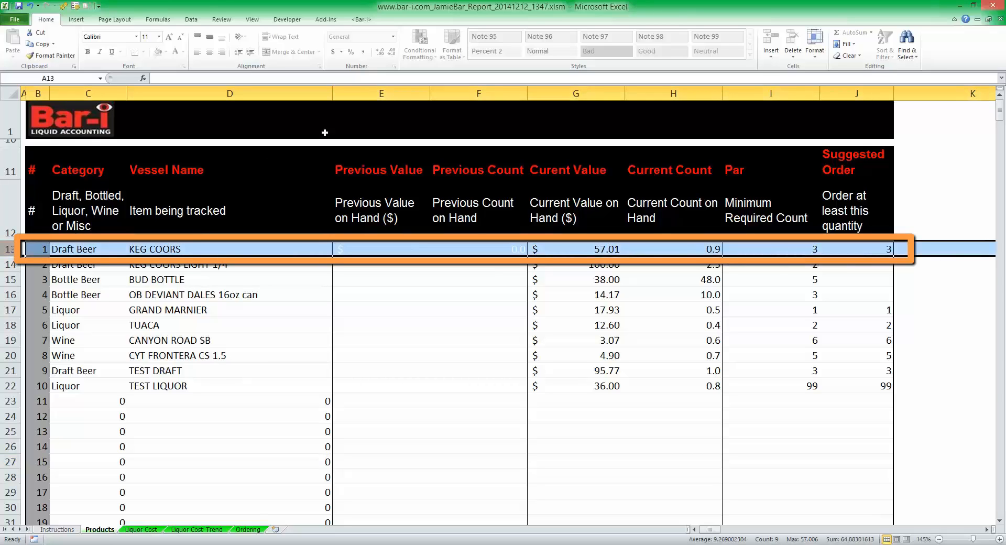
pyautogui.click(385, 90)
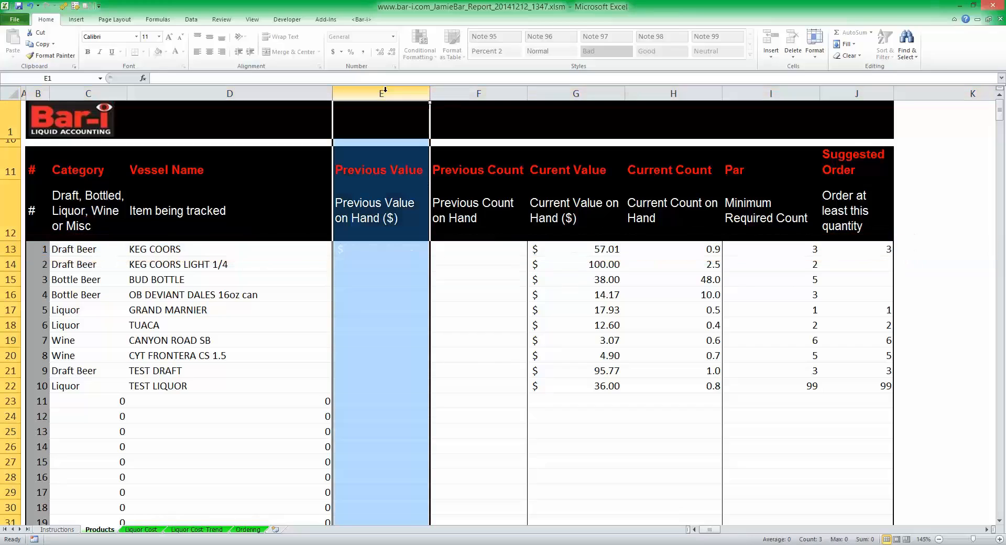
pyautogui.click(471, 91)
pyautogui.click(572, 92)
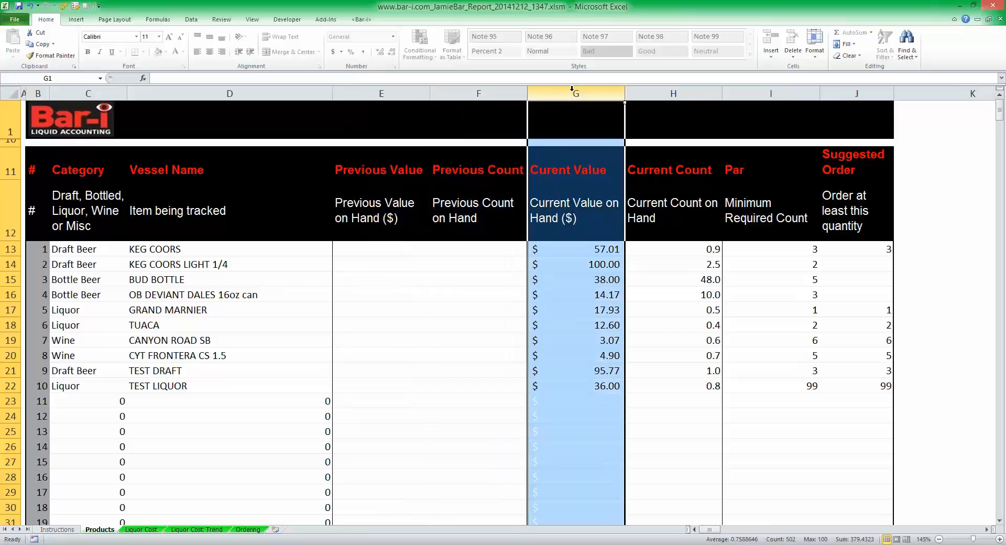
pyautogui.click(649, 92)
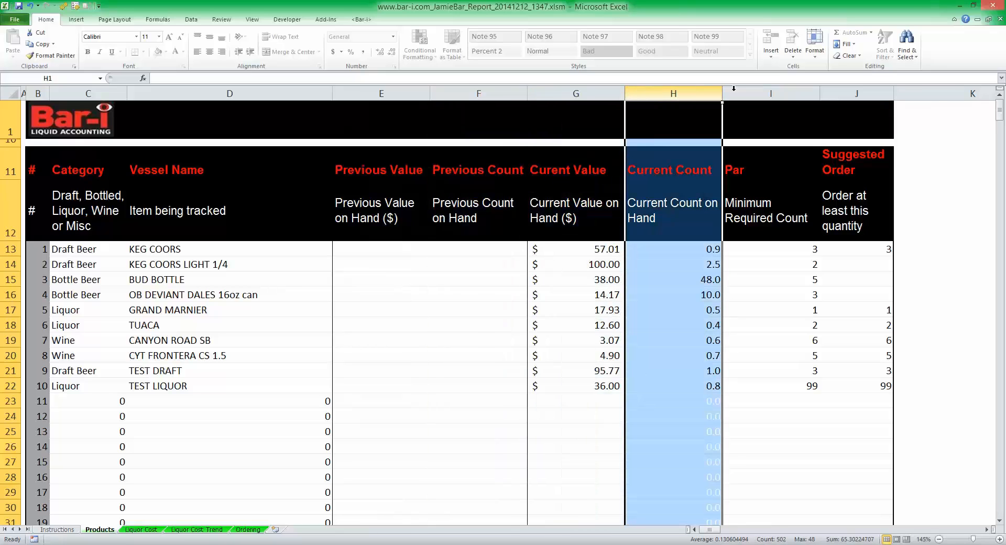
pyautogui.click(766, 91)
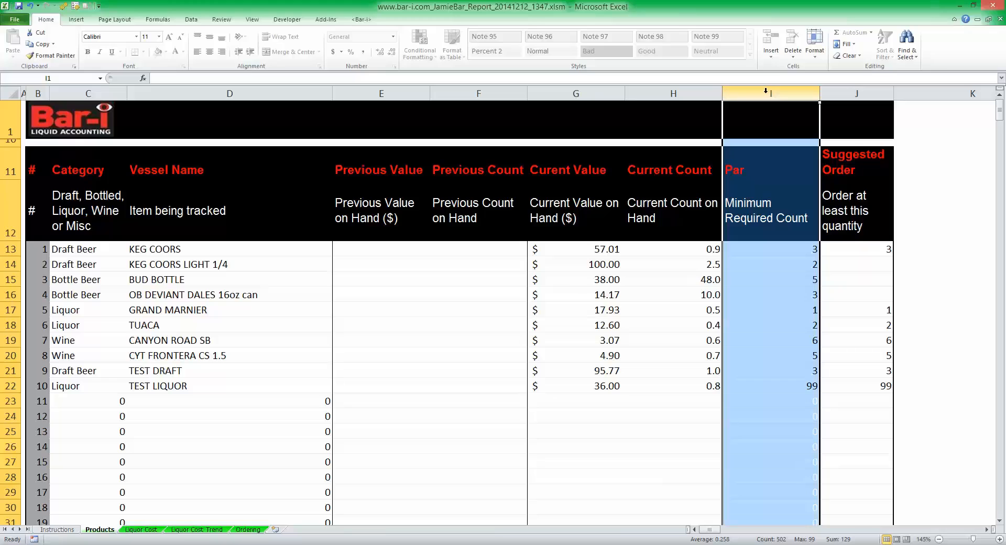
pyautogui.click(848, 91)
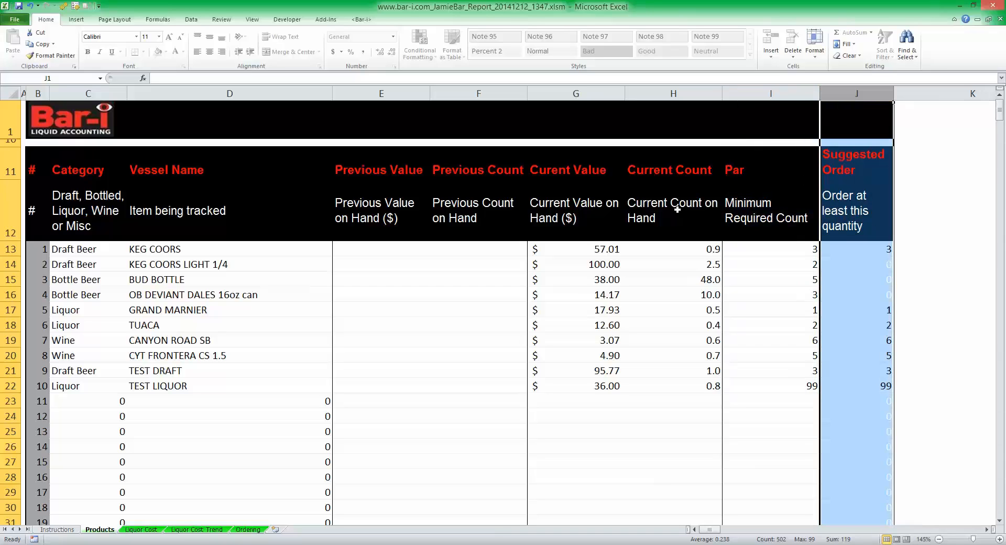
# Step: On the Liquor Cost sheet, highlight the Draft beer row and each column from Starting value to Liquor Cost
pyautogui.click(152, 530)
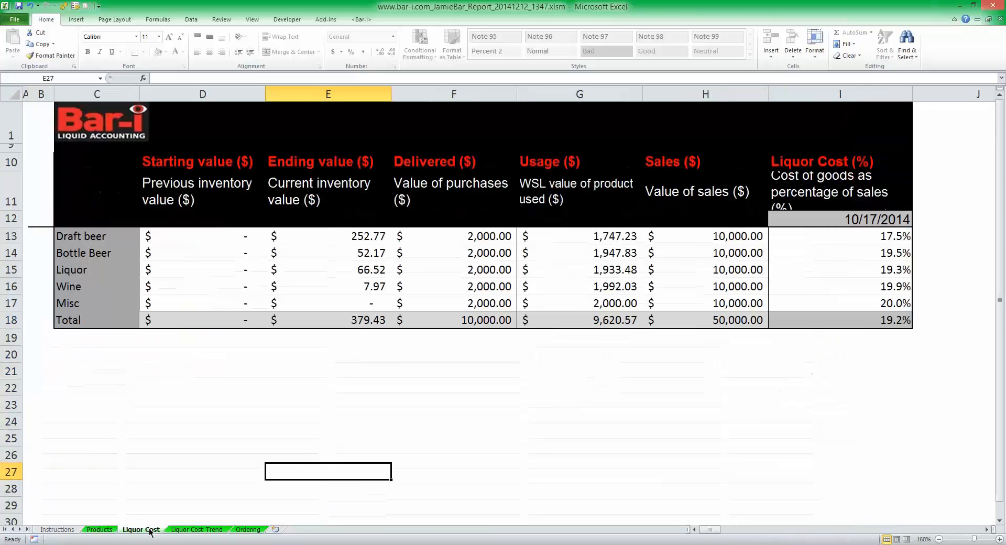
pyautogui.click(4, 236)
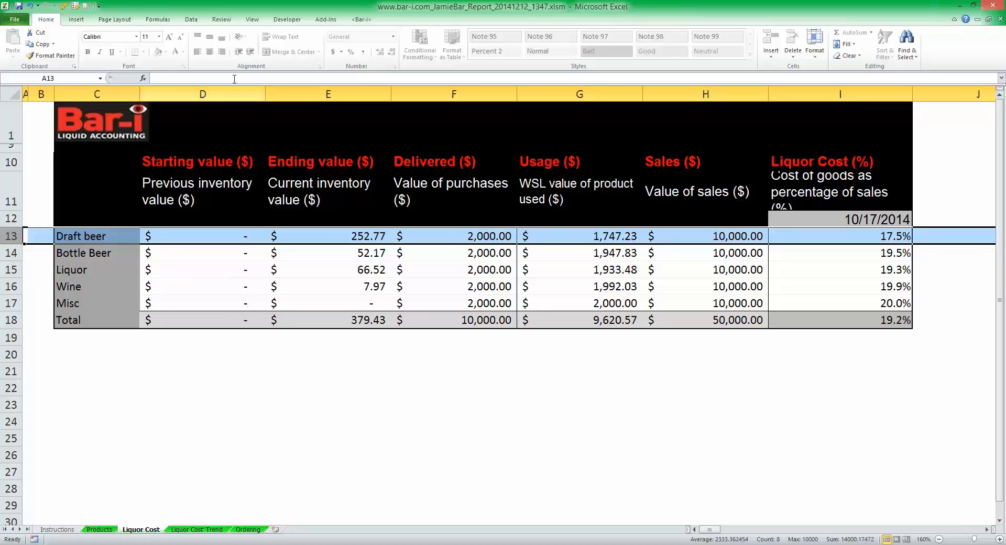
pyautogui.click(224, 93)
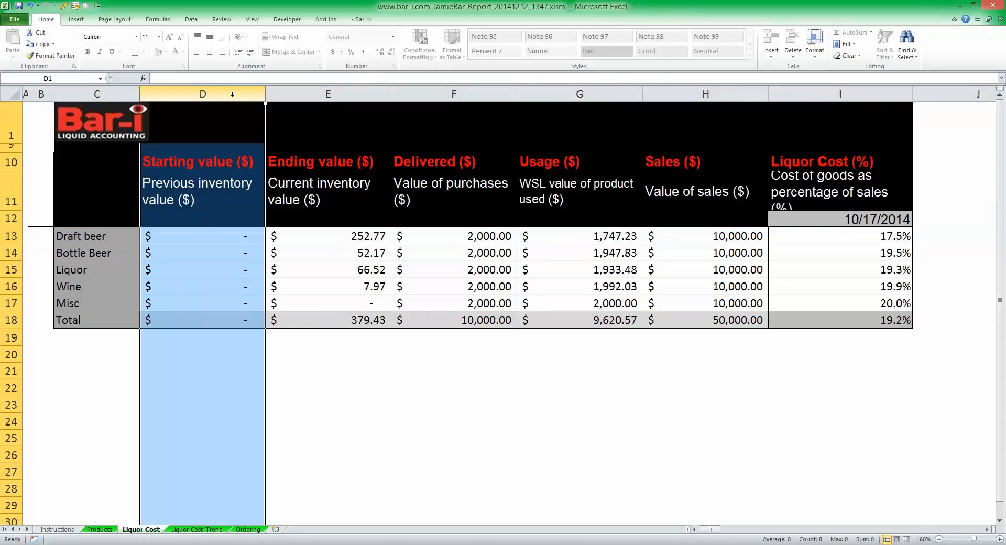
pyautogui.click(285, 90)
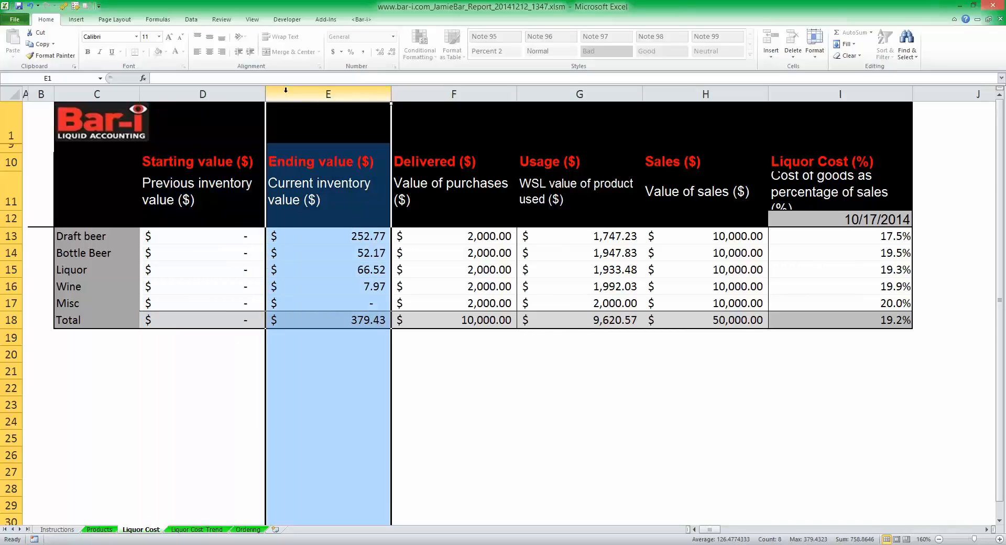
pyautogui.click(413, 90)
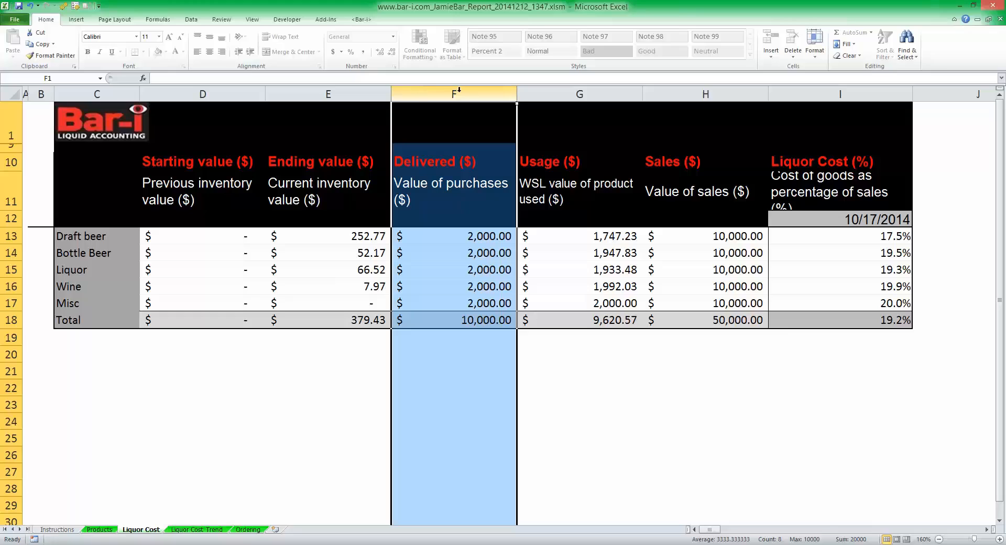
pyautogui.click(540, 89)
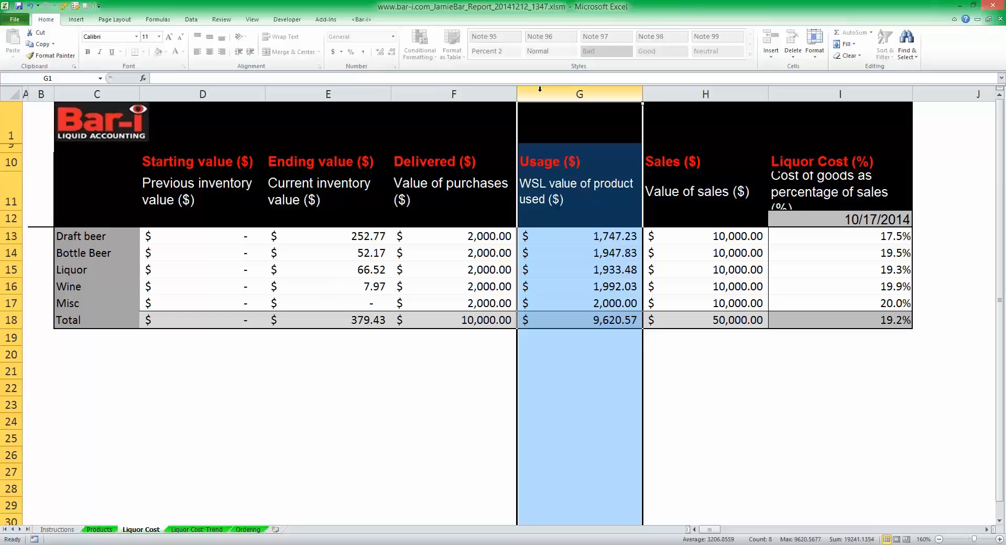
pyautogui.click(695, 88)
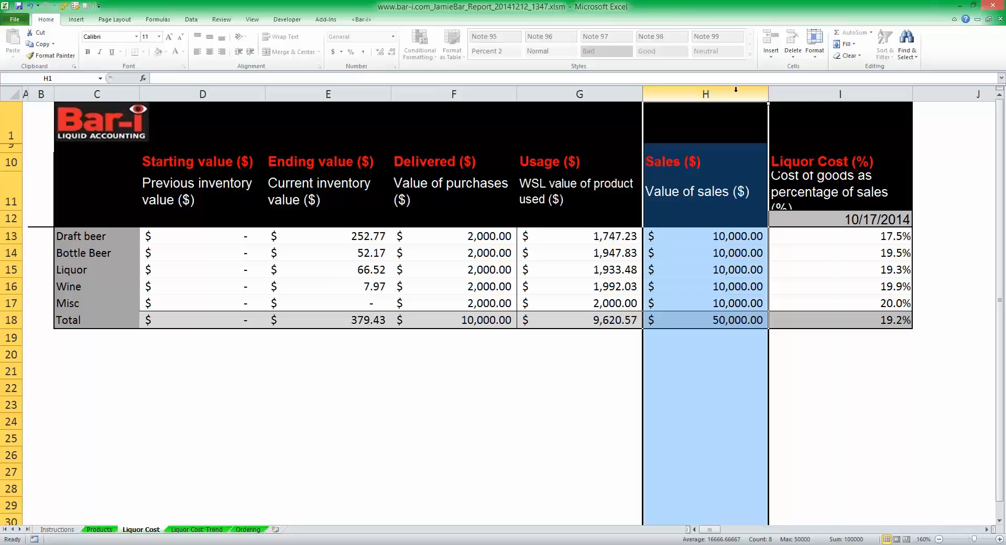
pyautogui.click(800, 90)
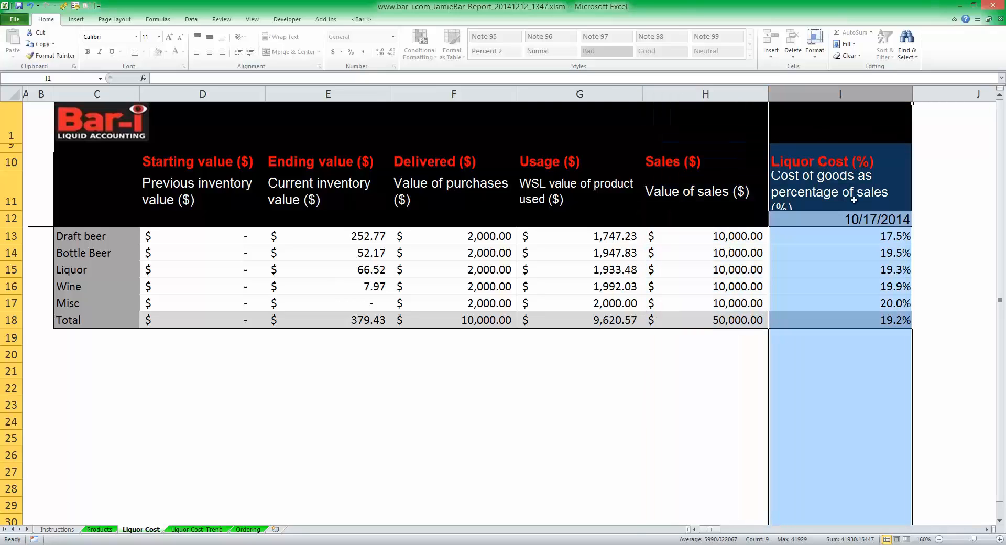
# Step: Highlight the liquor cost percentages for Draft beer through Wine and the total, plus the 10/15 to 12/1 dates on the Liquor Cost Trend sheet
pyautogui.moveTo(871, 233); pyautogui.dragTo(879, 293)
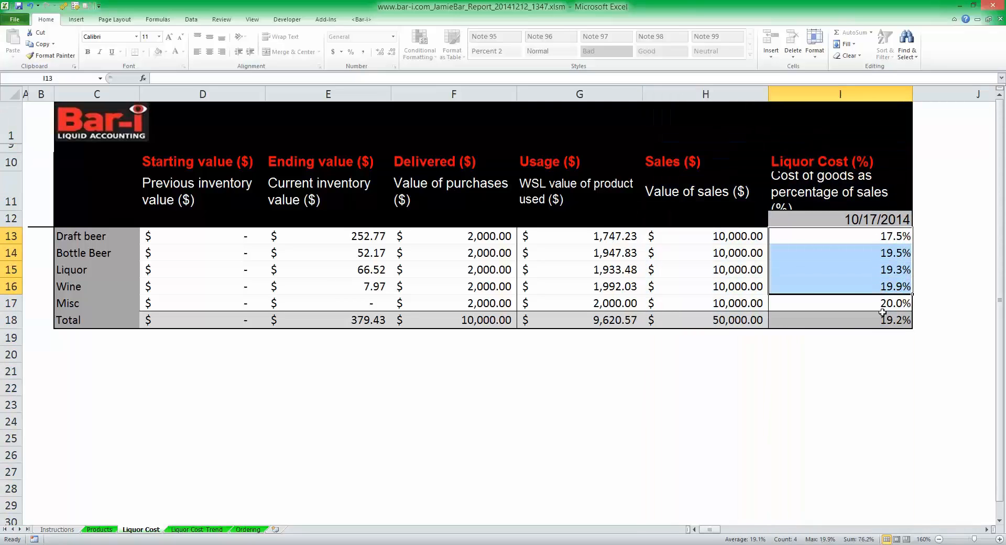
pyautogui.click(883, 316)
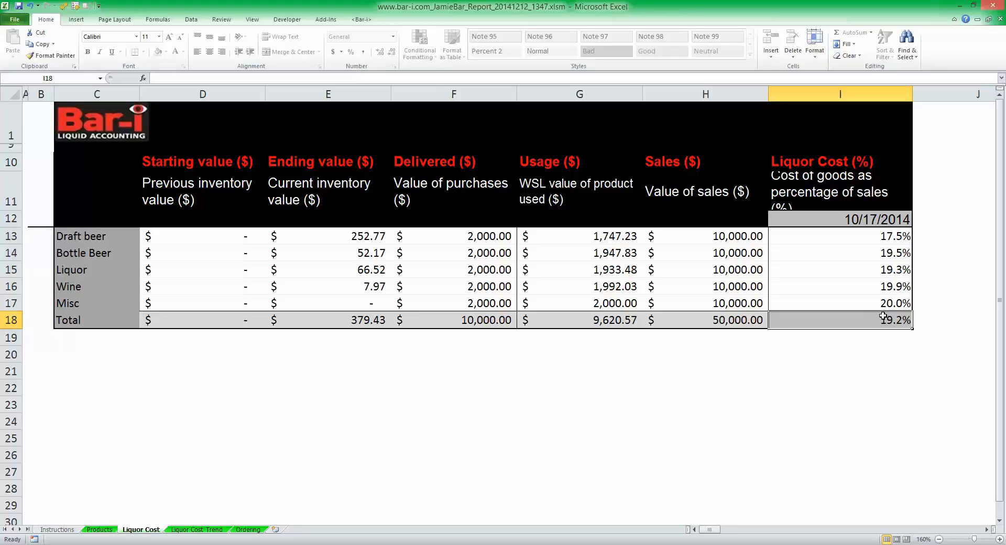
pyautogui.click(187, 529)
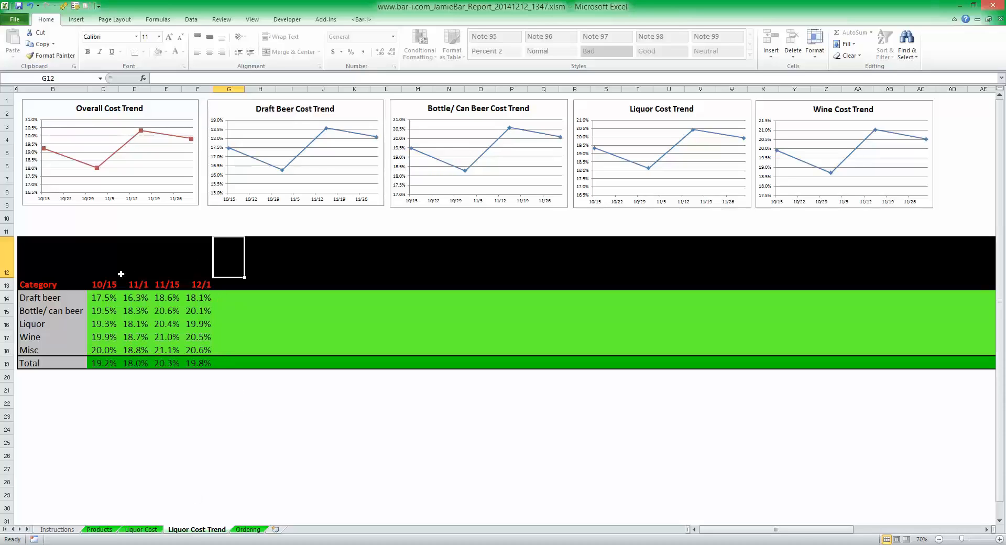
pyautogui.moveTo(105, 283); pyautogui.dragTo(186, 281)
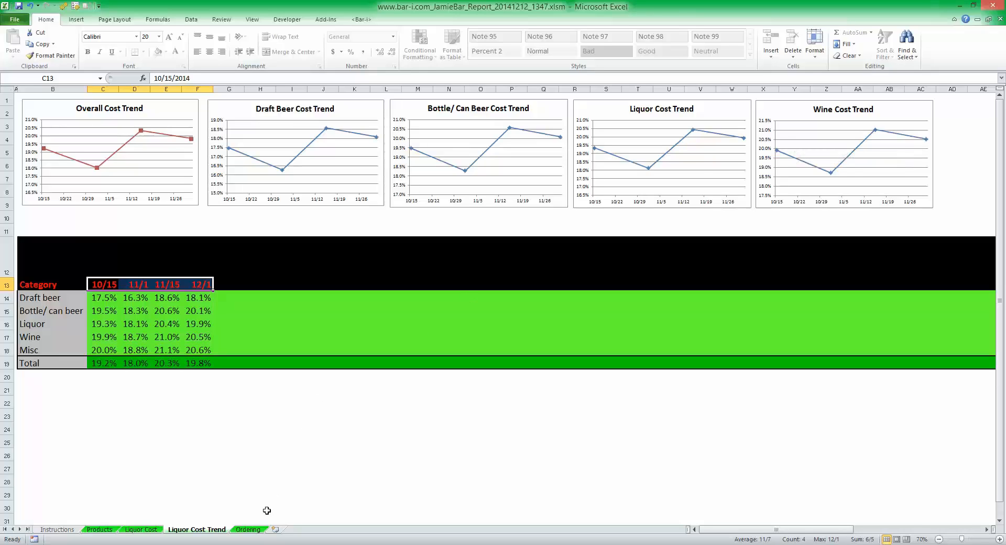
# Step: On the Ordering sheet, go through the products to re-order from KEG COORS down to TEST DRAFT
pyautogui.click(254, 530)
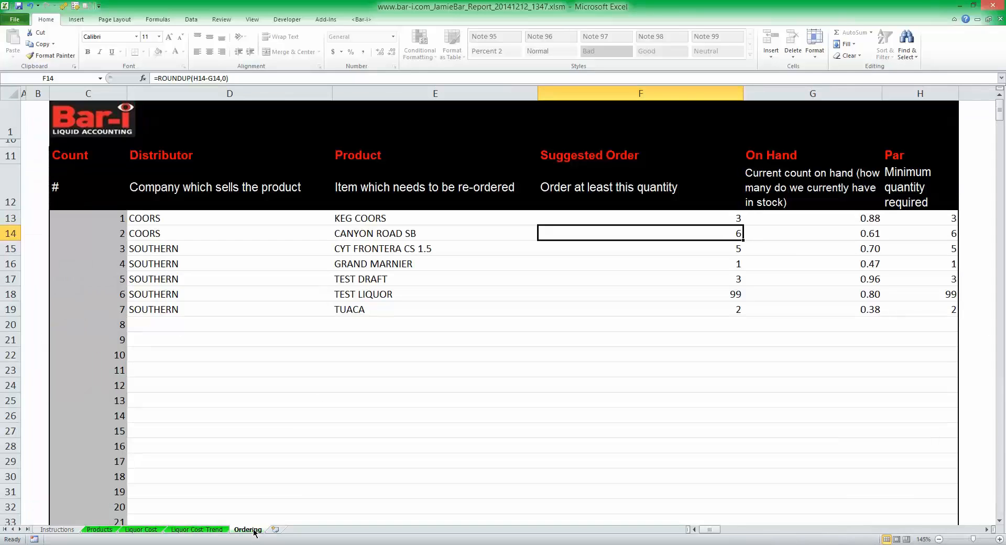
pyautogui.click(386, 216)
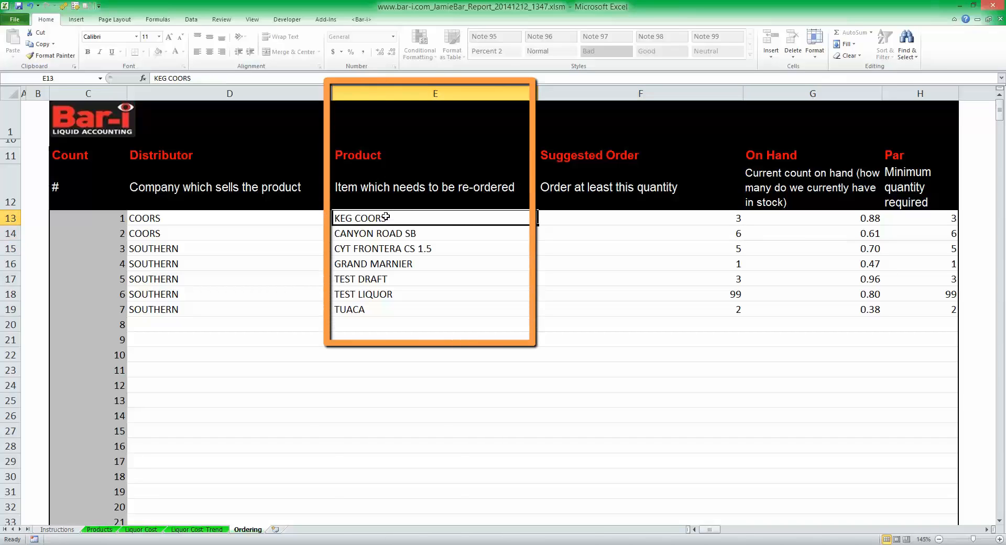
pyautogui.press('Down')
pyautogui.press('Down')
pyautogui.press('Down')
pyautogui.press('Down')
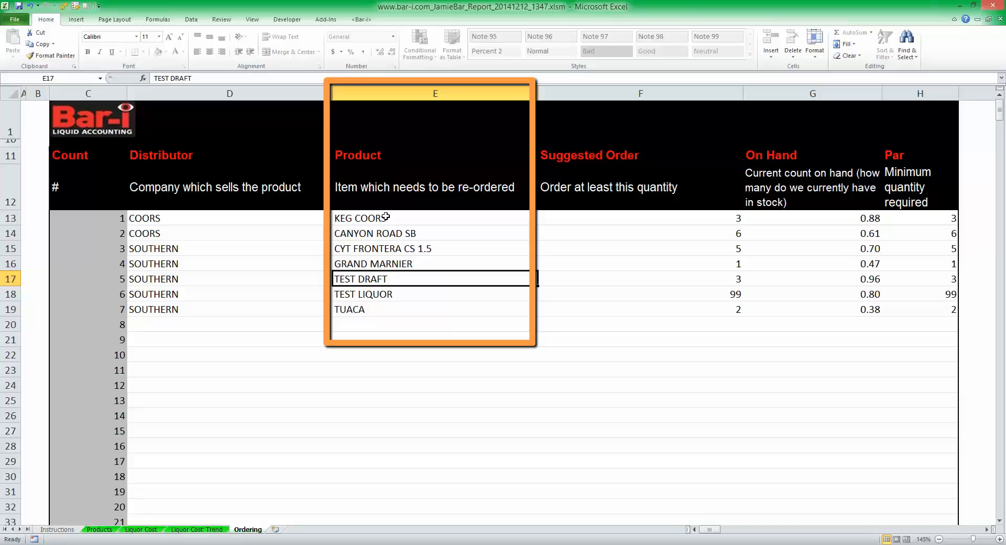
# Step: Highlight the Suggested Order, On Hand and Par values for all products from KEG COORS to TUACA
pyautogui.click(720, 214)
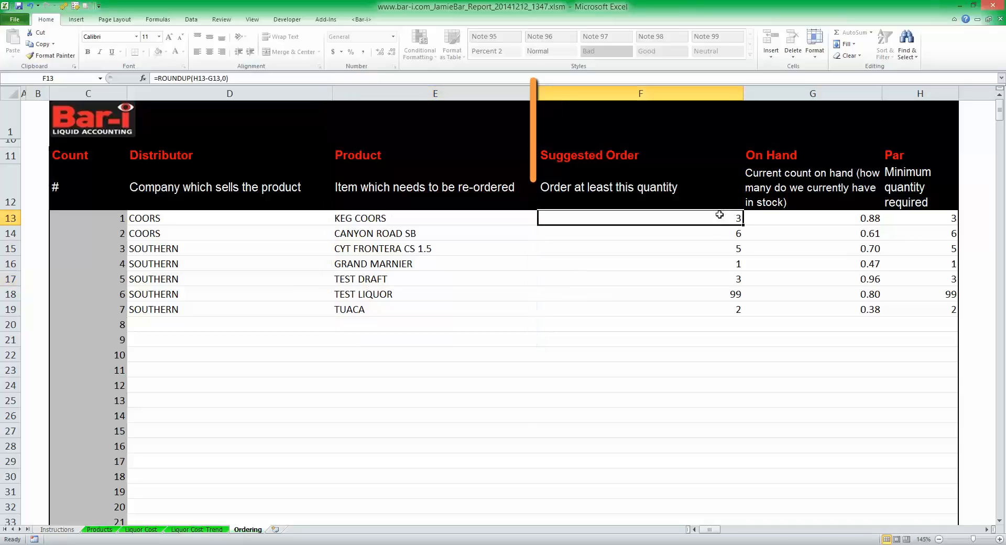
pyautogui.moveTo(720, 215); pyautogui.dragTo(725, 307)
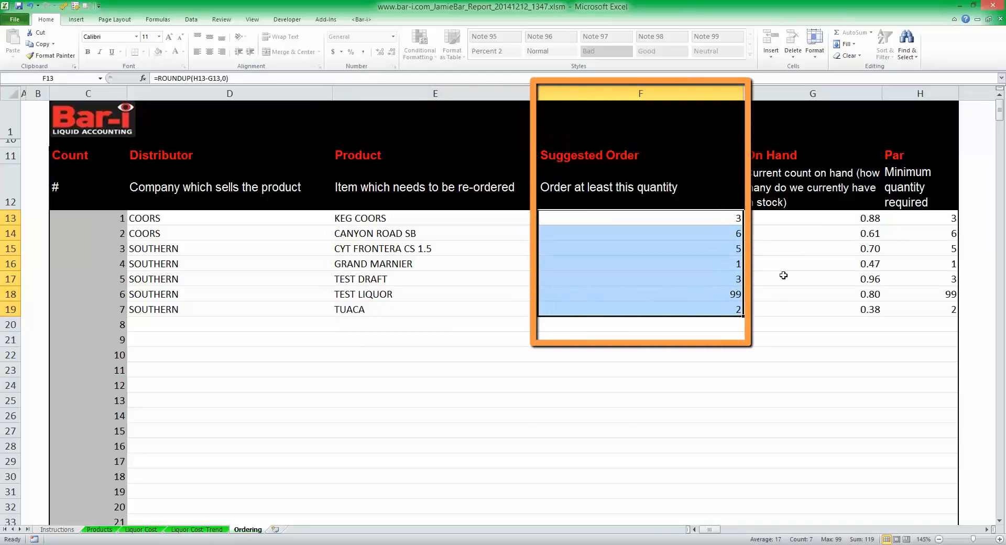
pyautogui.moveTo(867, 219); pyautogui.dragTo(871, 302)
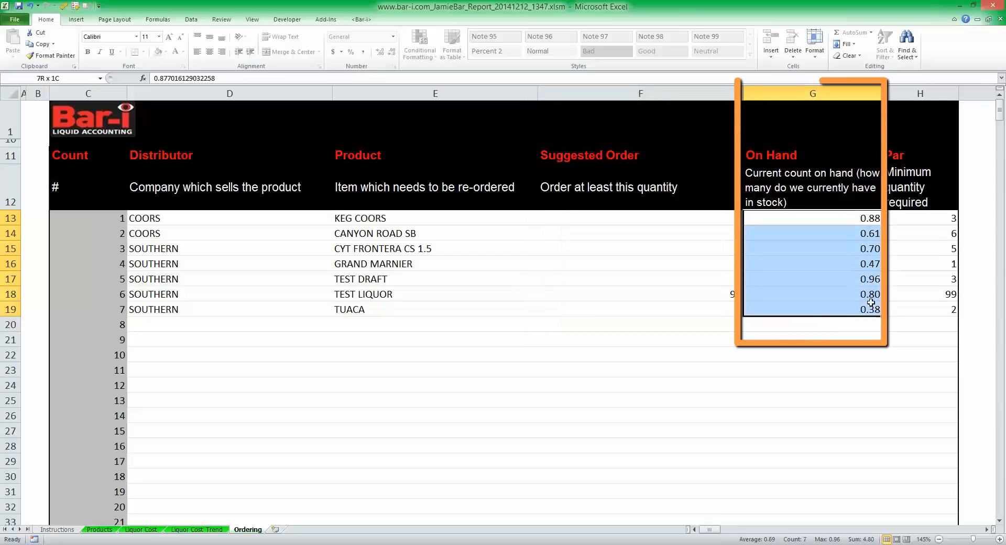
pyautogui.moveTo(936, 221); pyautogui.dragTo(949, 306)
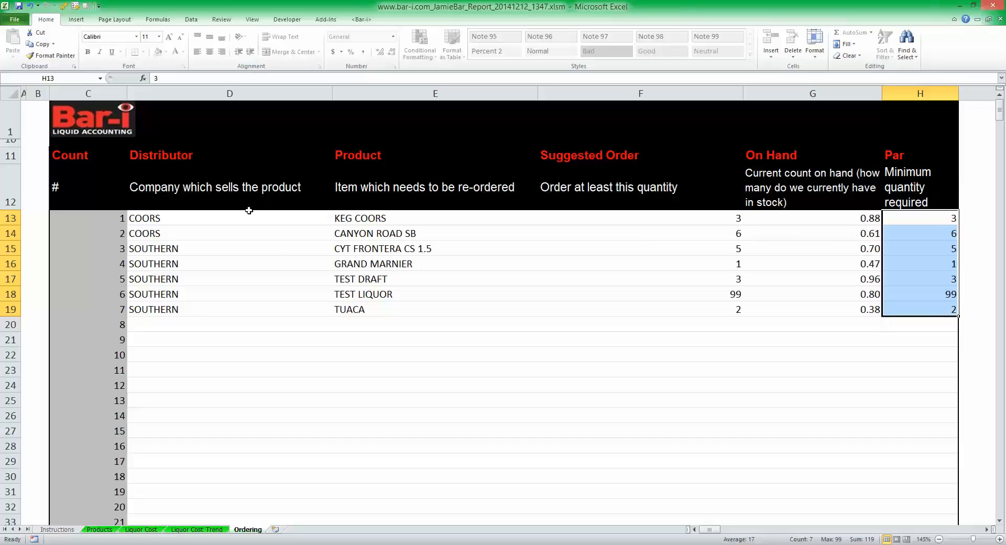
# Step: Highlight the Distributor column, the two COORS entries, and the SOUTHERN products from CYT FRONTERA CS 1.5 to TUACA
pyautogui.click(196, 97)
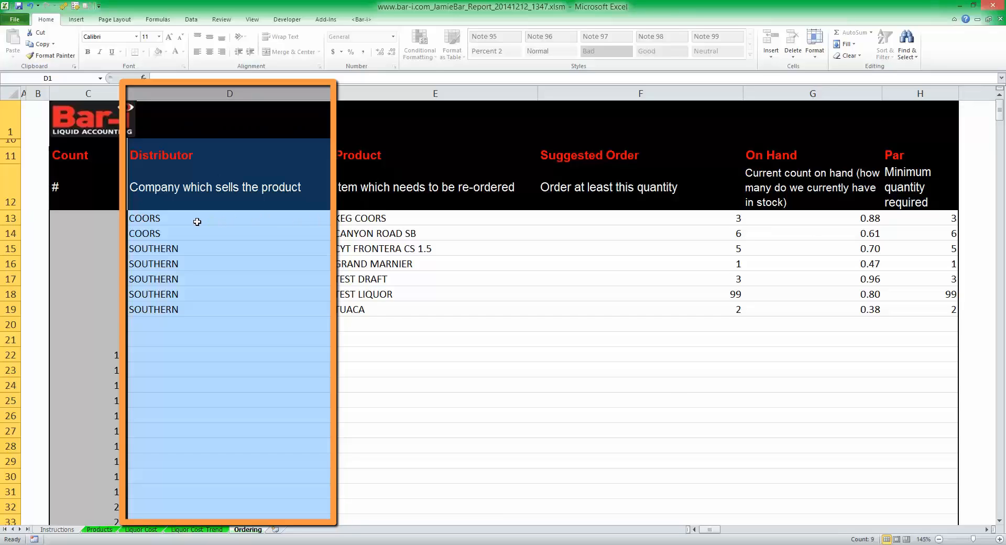
pyautogui.moveTo(196, 222); pyautogui.dragTo(199, 234)
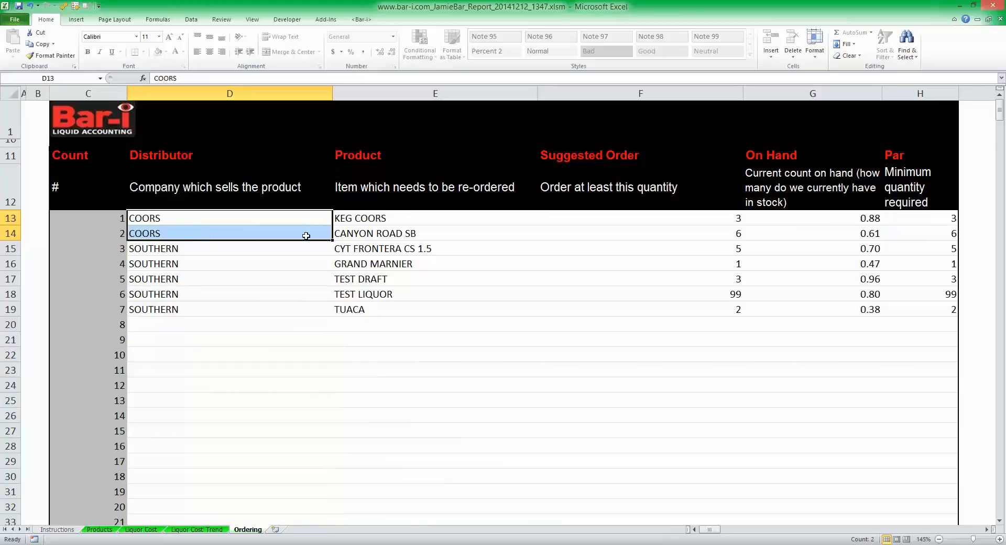
pyautogui.moveTo(367, 221); pyautogui.dragTo(399, 305)
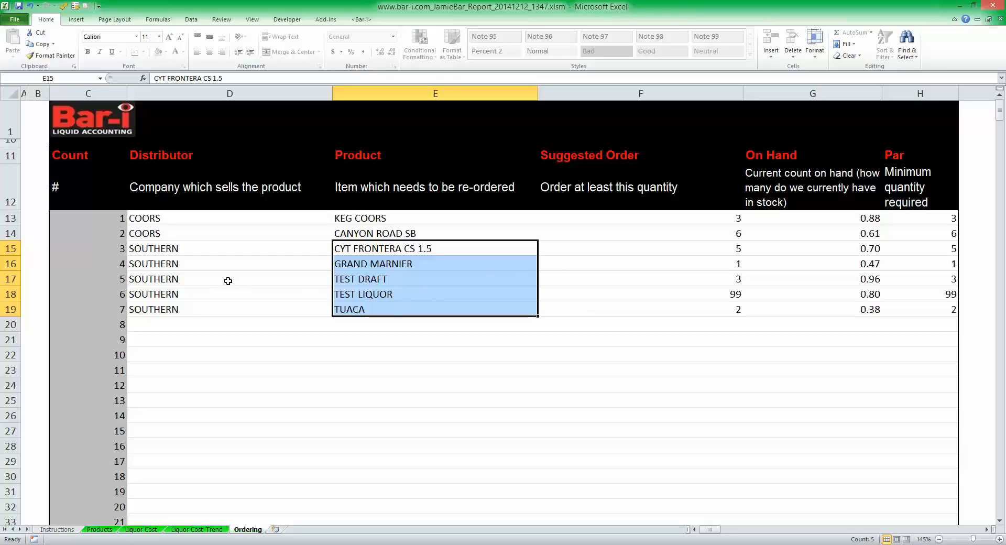